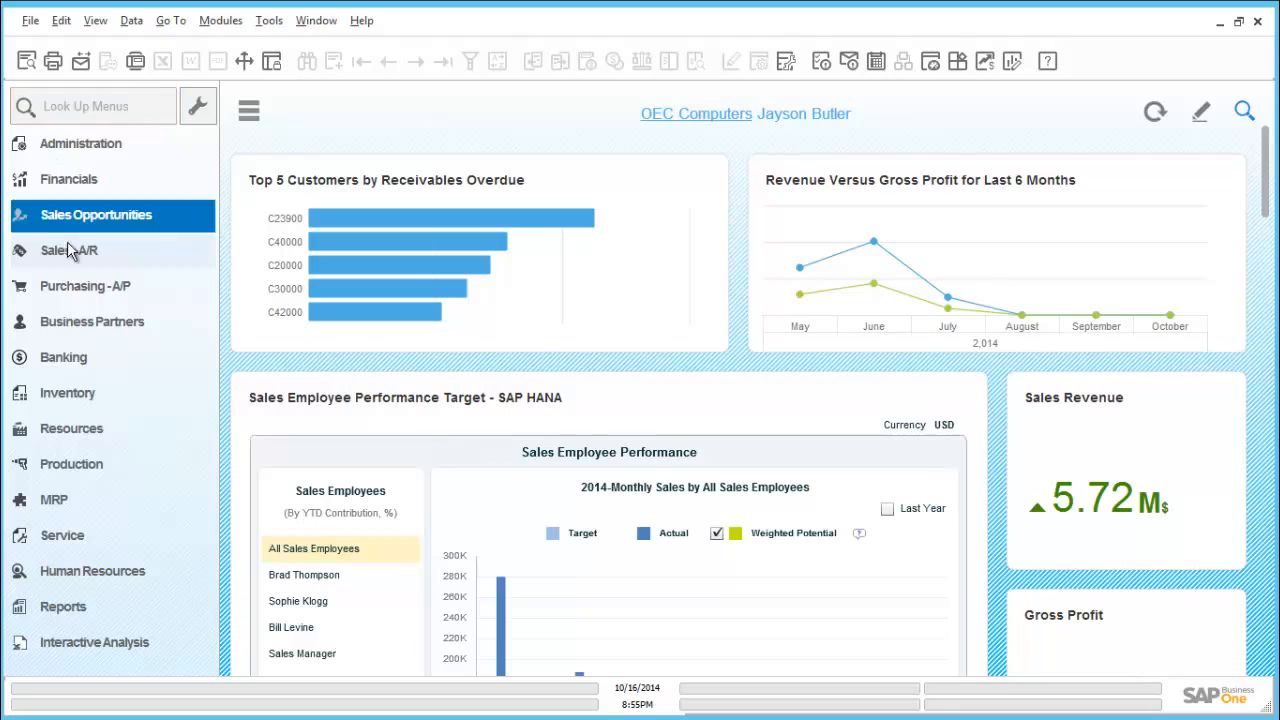
# - Open the most recent sales order and examine its item line's ordered quantity, stock, committed and on-order columns
pyautogui.click(70, 250)
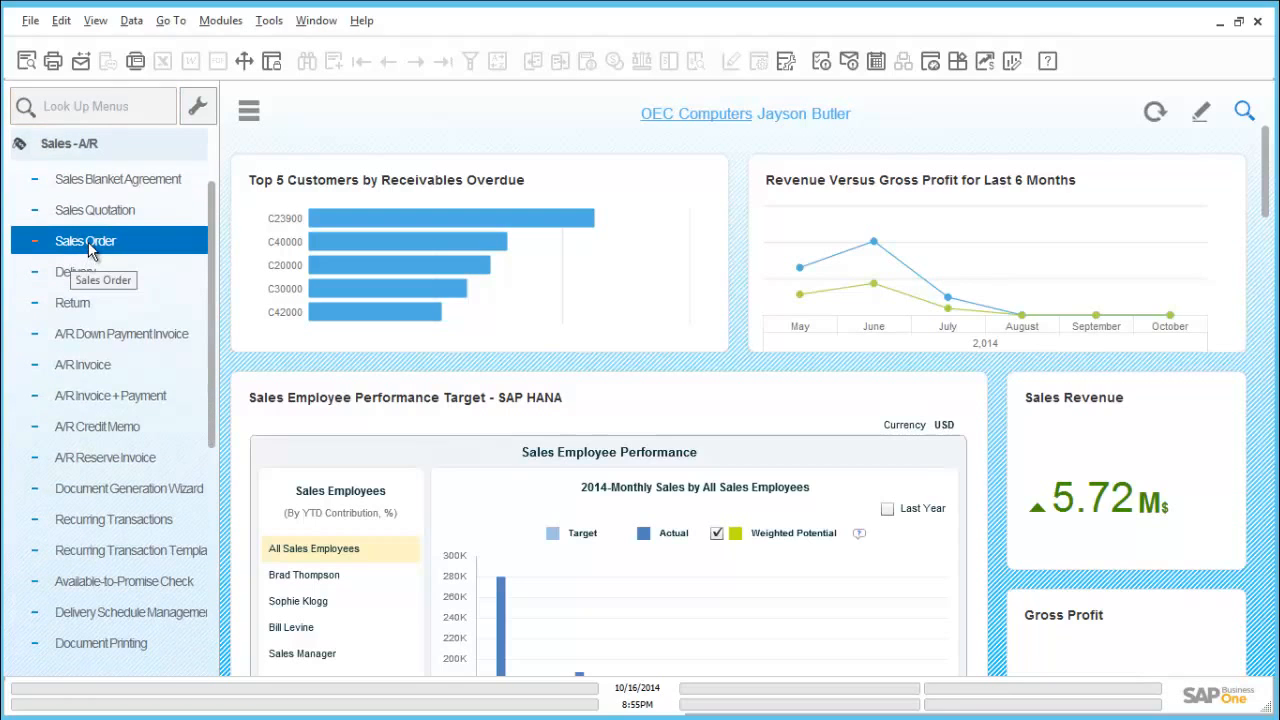
pyautogui.click(118, 249)
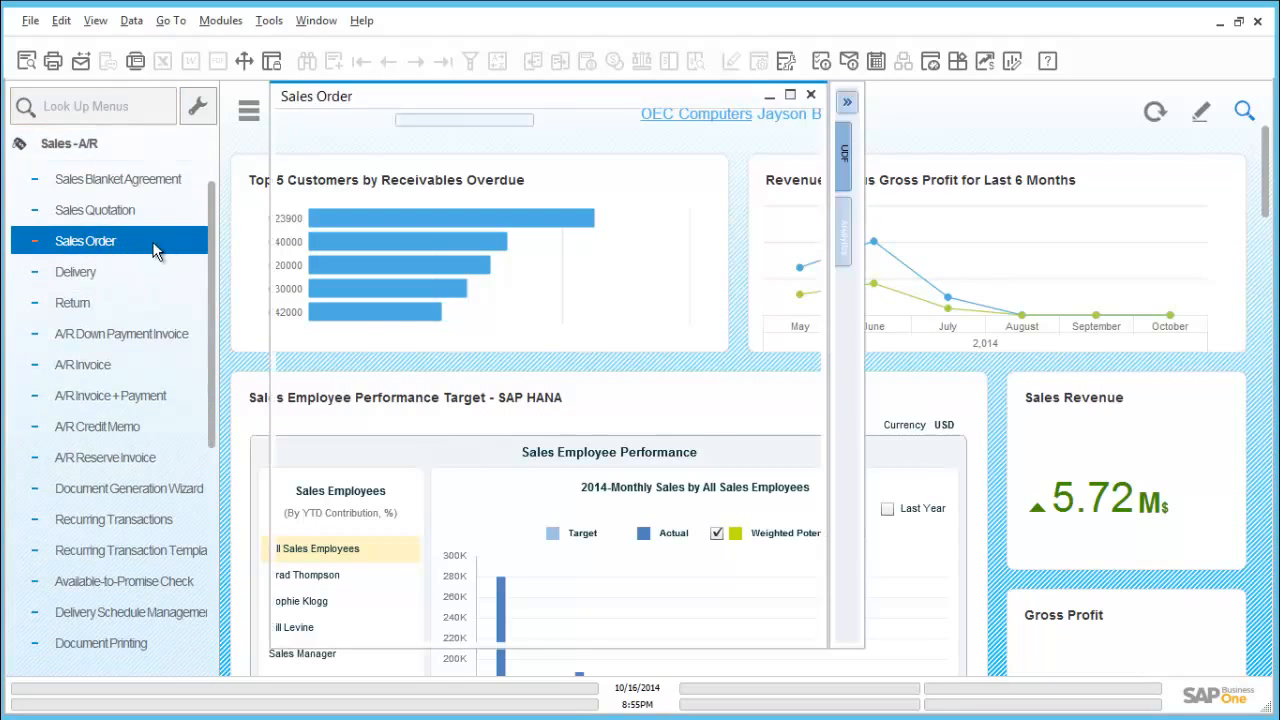
pyautogui.click(392, 63)
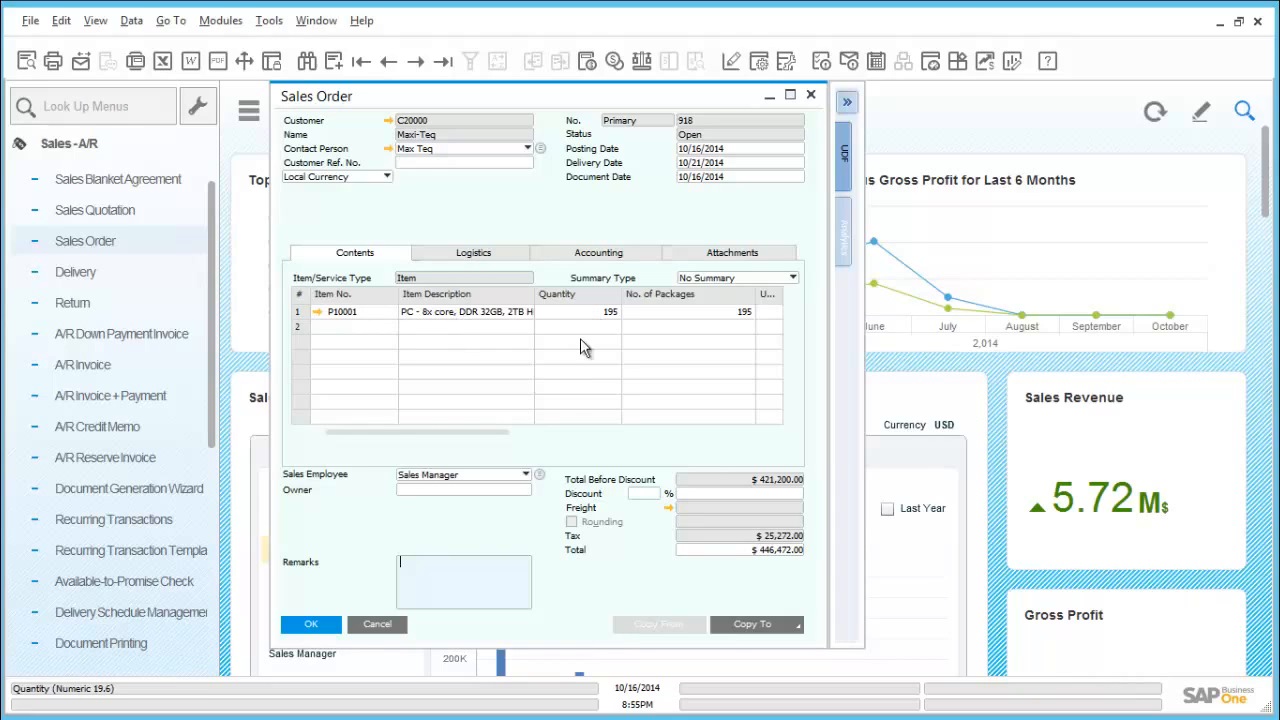
pyautogui.moveTo(476, 433); pyautogui.dragTo(755, 405)
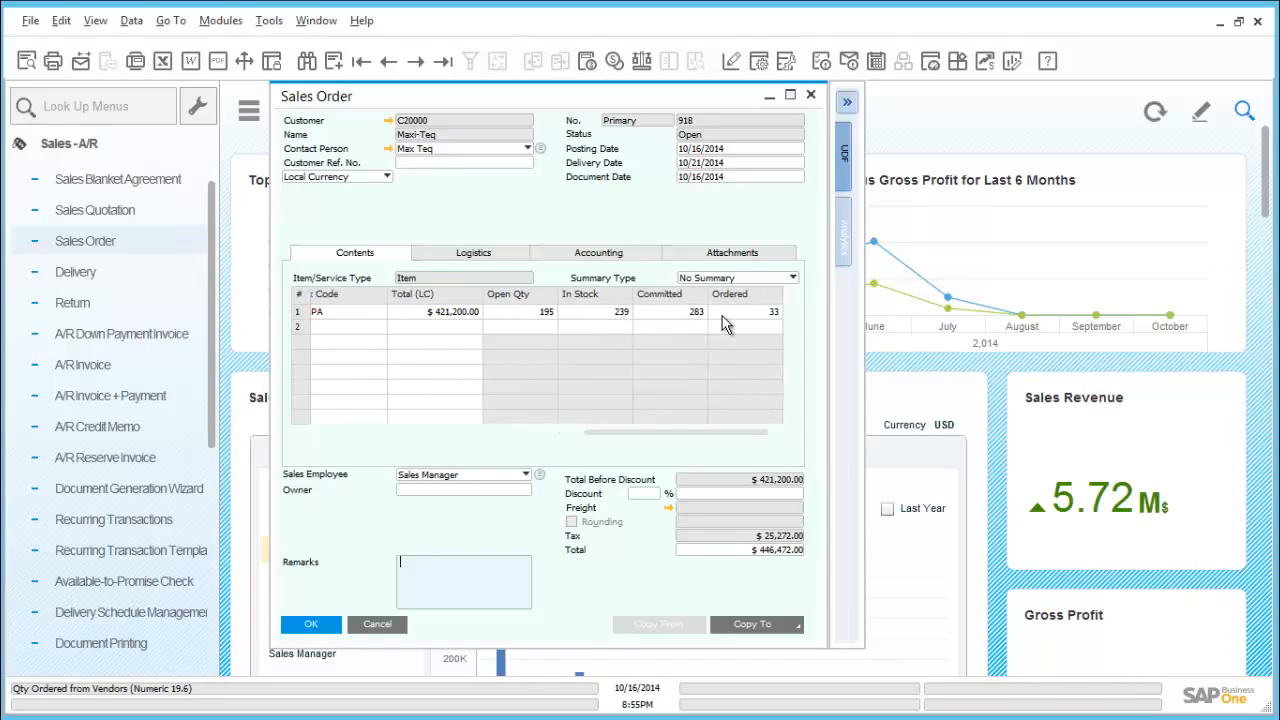
pyautogui.moveTo(645, 437); pyautogui.dragTo(329, 431)
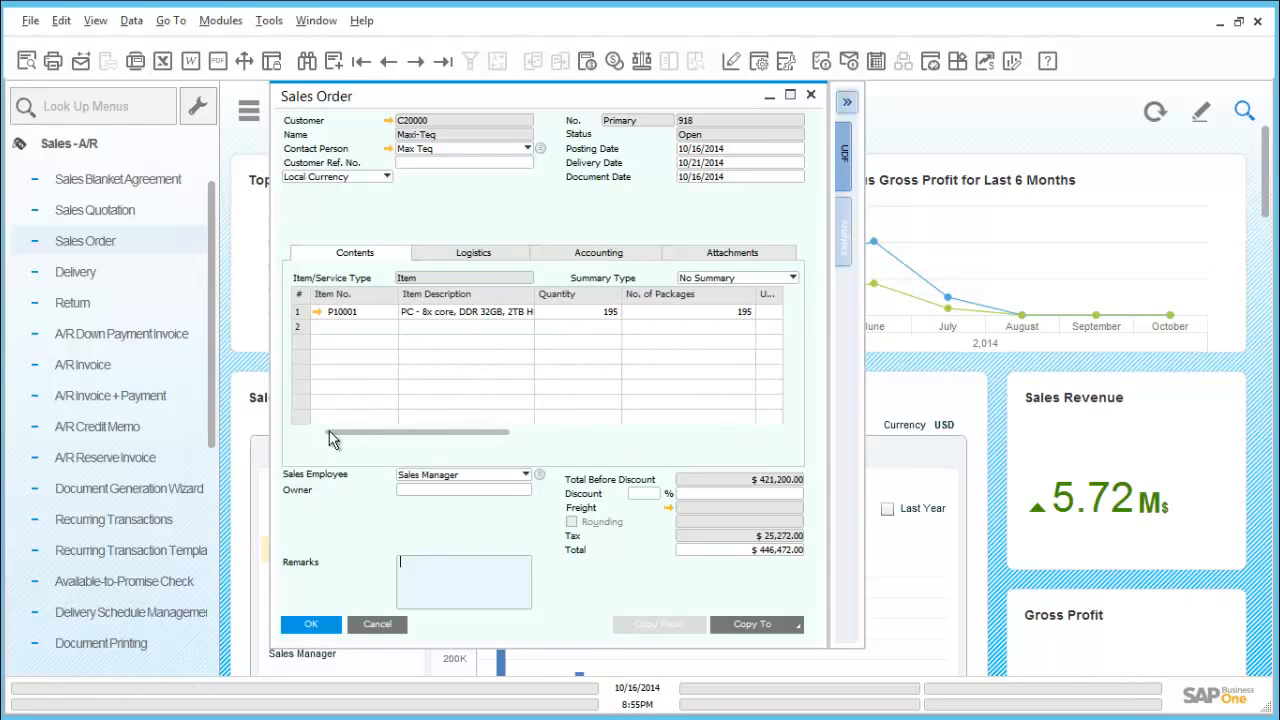
# - Open the item master data of P10001 through the order line's bill of materials and view its inventory data per warehouse
pyautogui.click(317, 312)
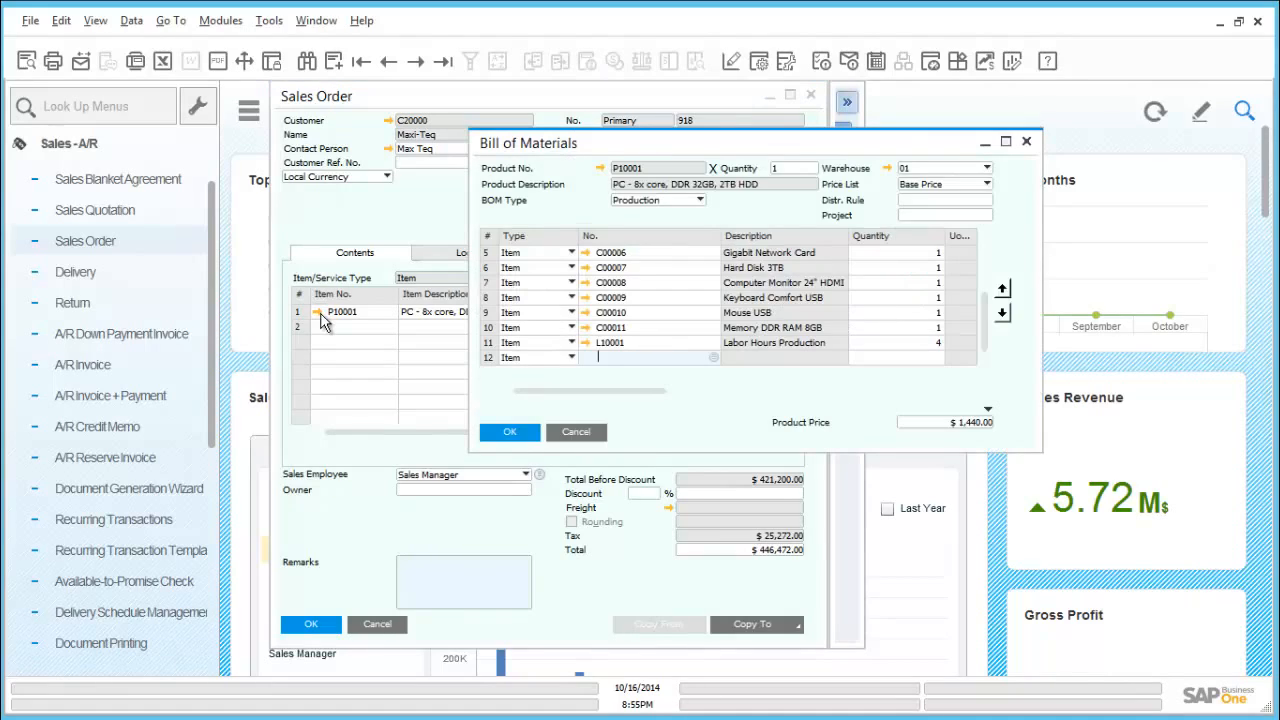
pyautogui.click(601, 169)
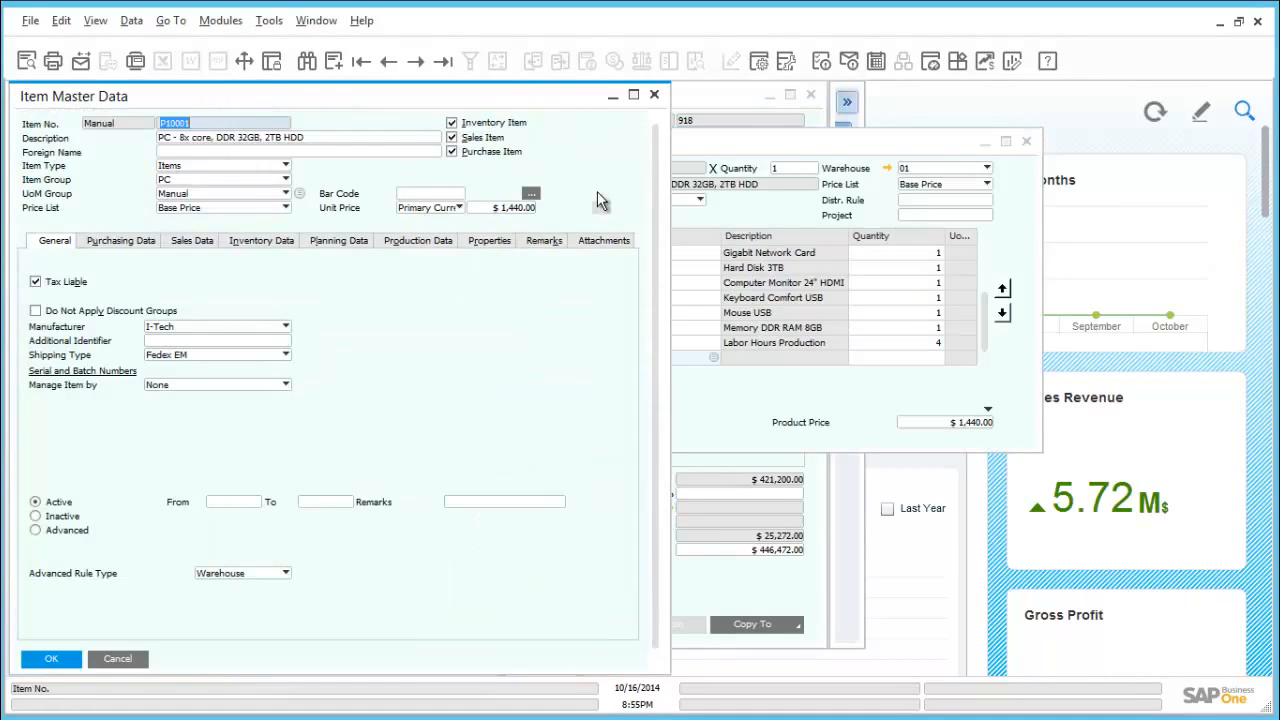
pyautogui.moveTo(487, 93); pyautogui.dragTo(643, 104)
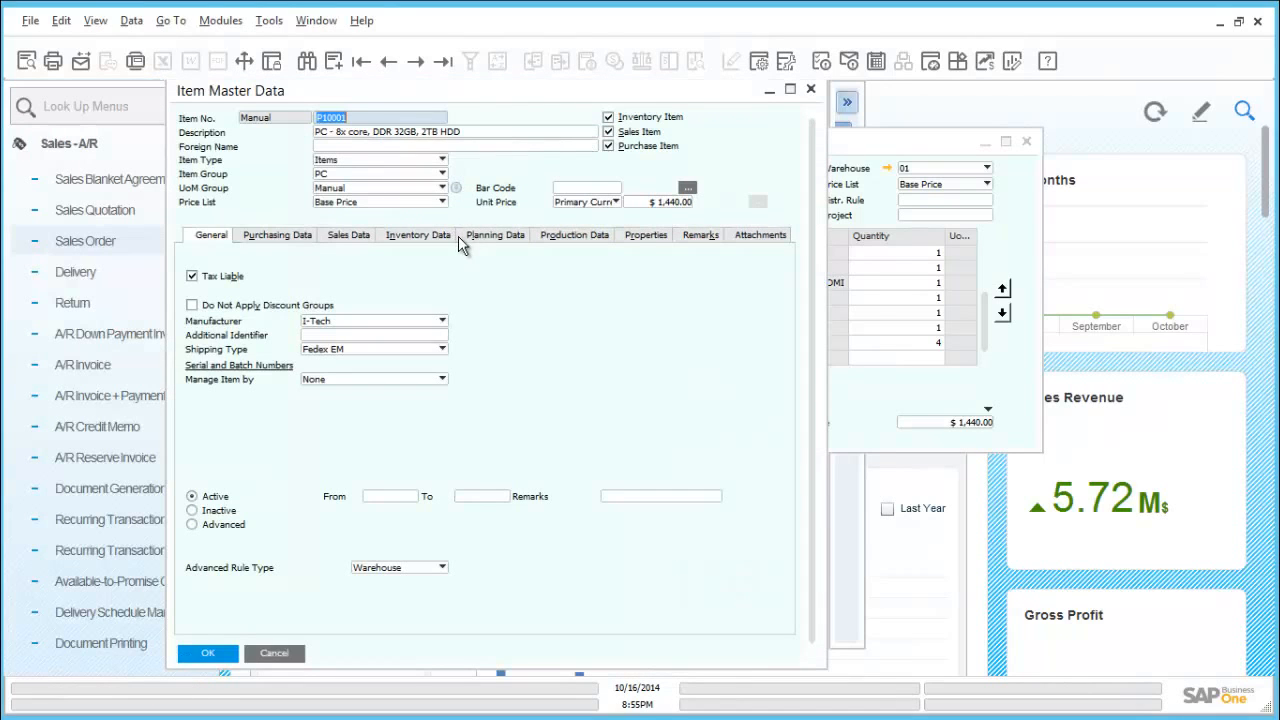
pyautogui.click(452, 237)
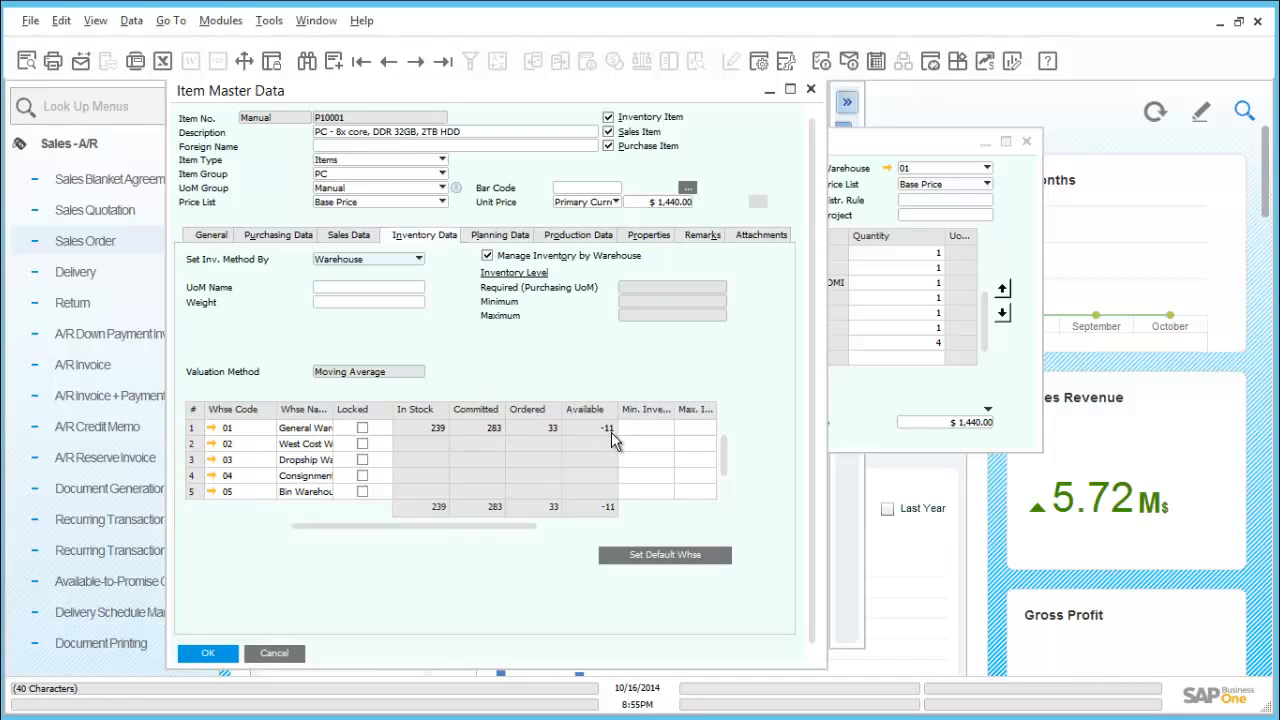
# - Review the planning and procurement methods of P10001, and close the item, its bill of materials and the sales order
pyautogui.click(525, 241)
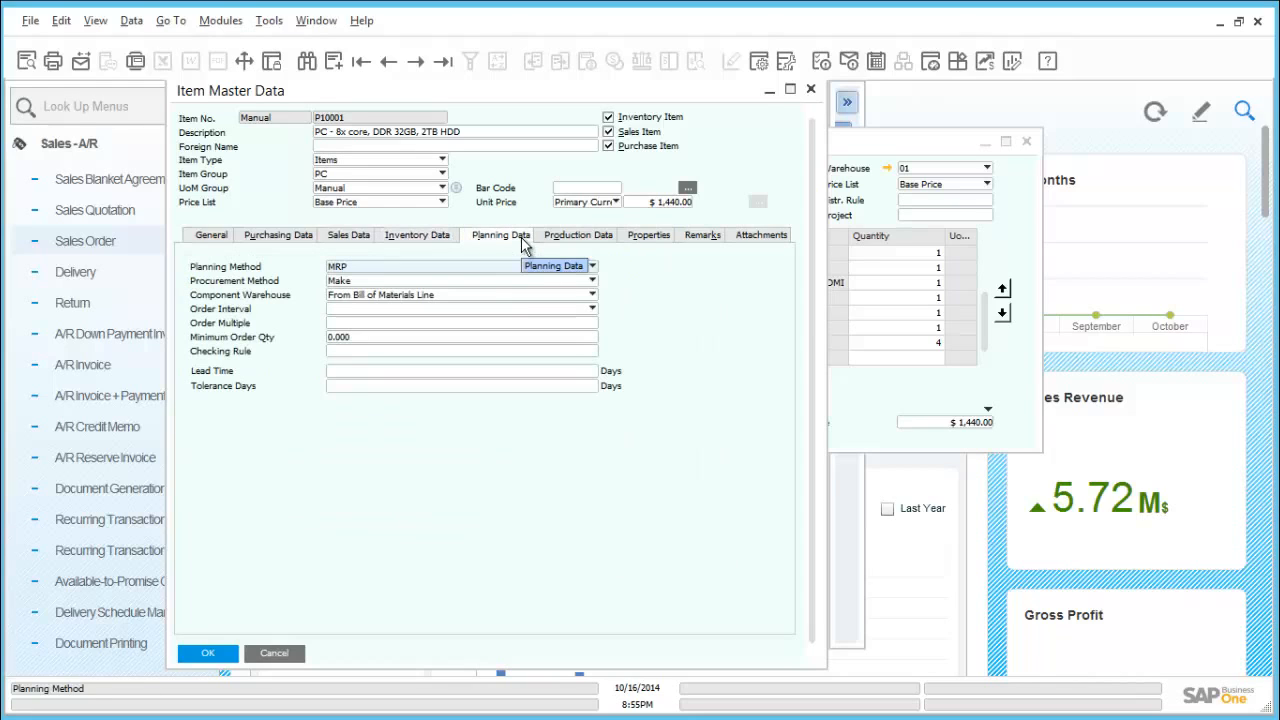
pyautogui.click(381, 282)
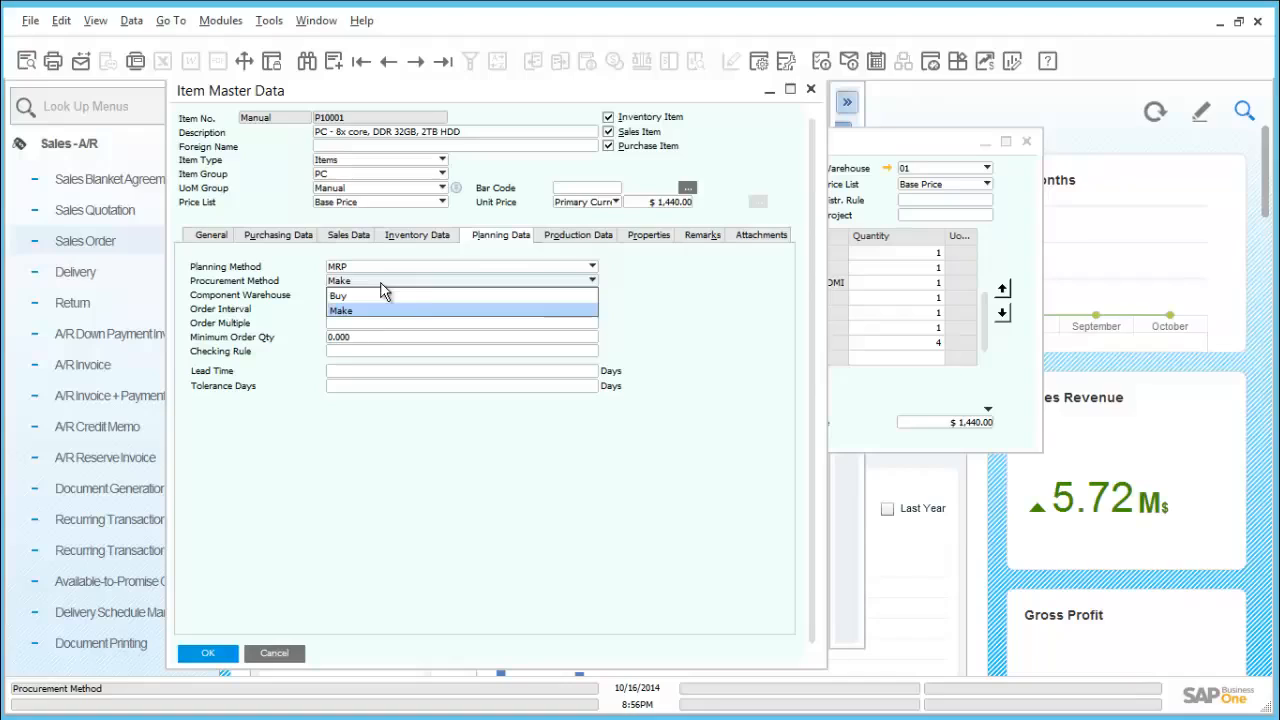
pyautogui.click(381, 284)
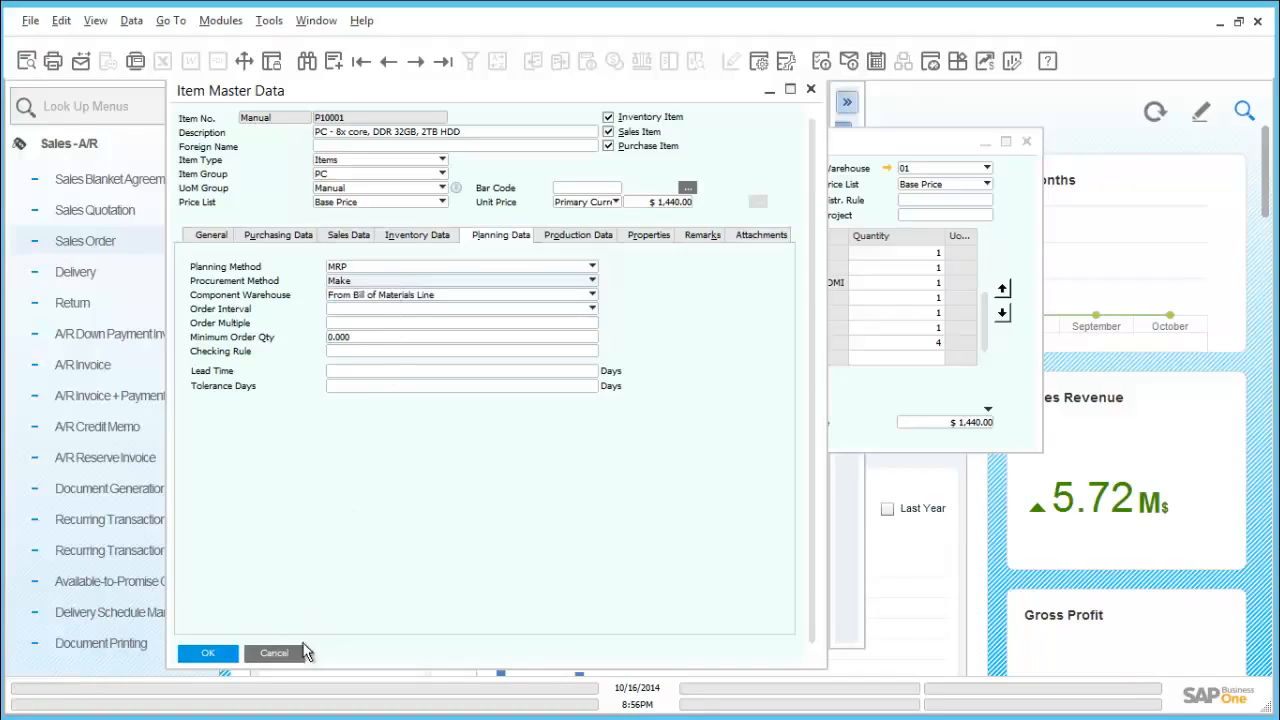
pyautogui.click(274, 653)
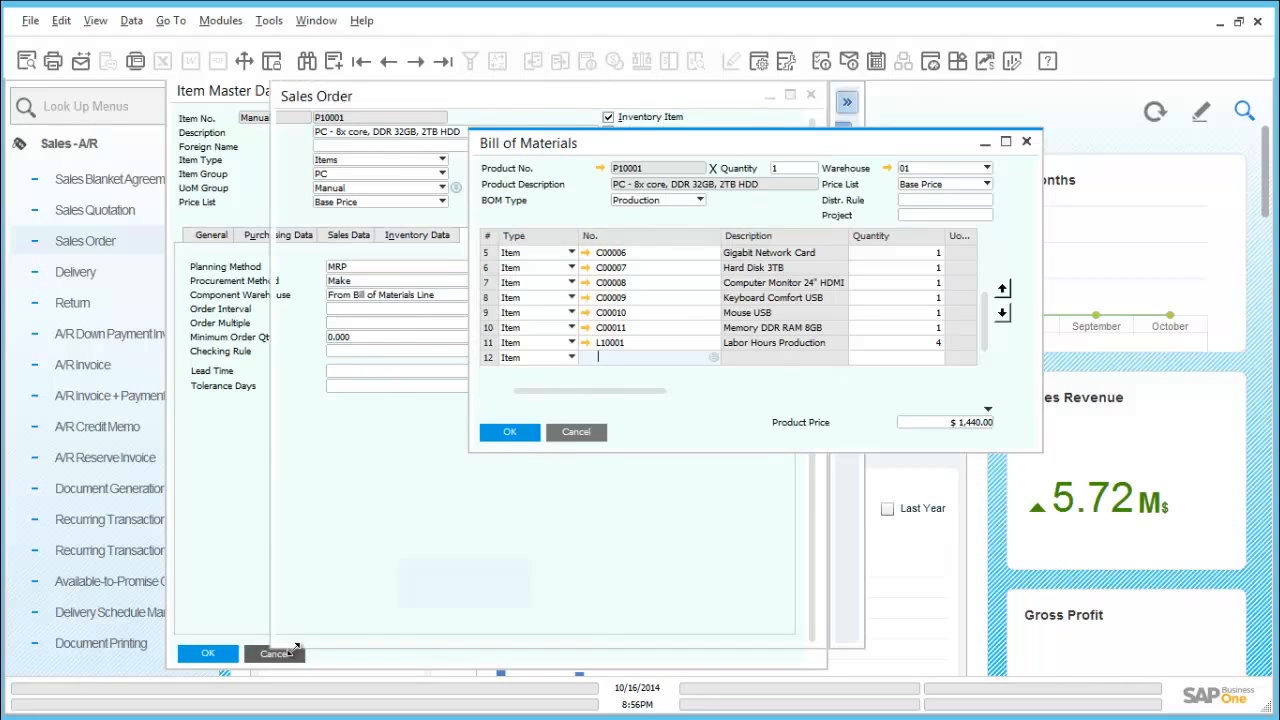
pyautogui.click(562, 433)
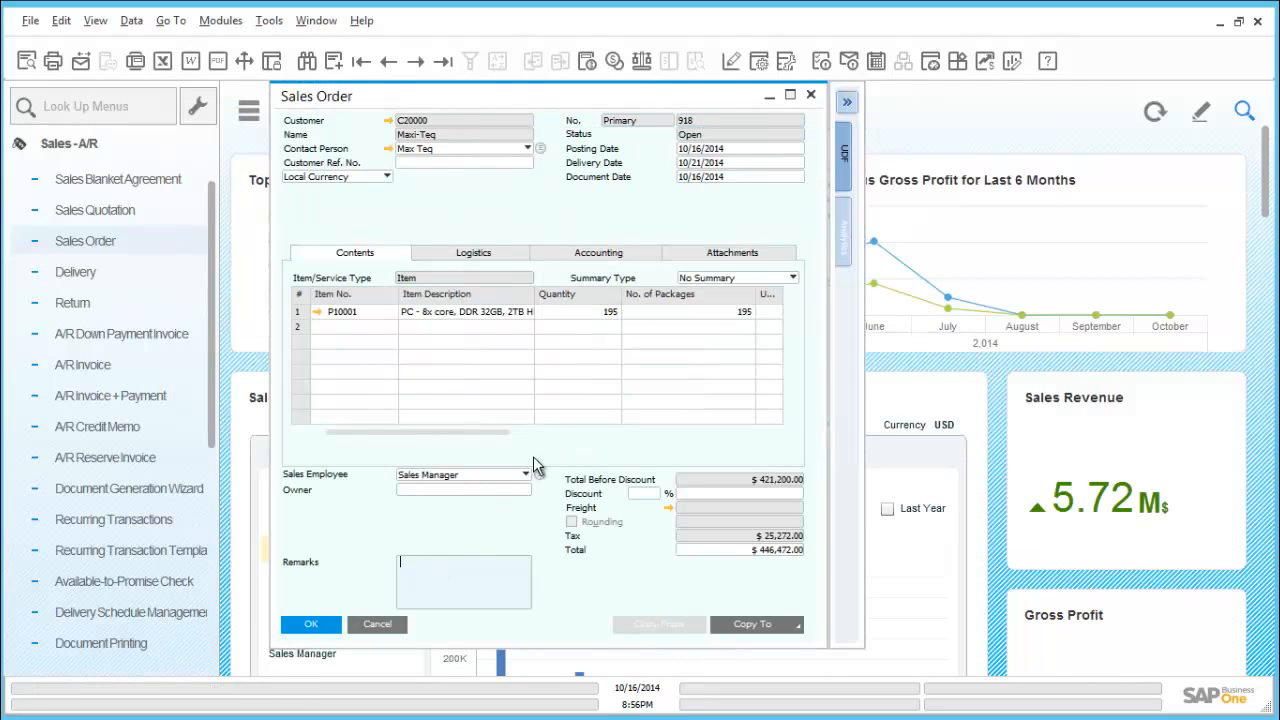
pyautogui.click(385, 624)
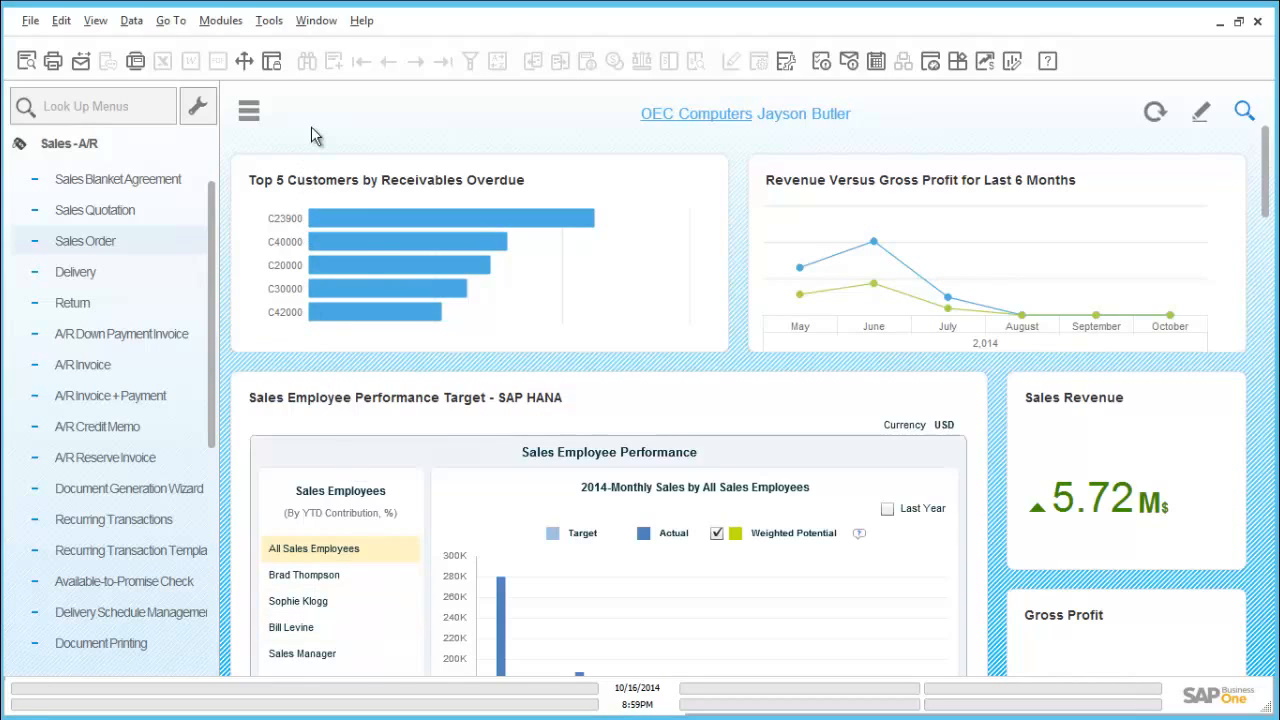
# - Start a new production order for product P10001, chosen from the list of bills of materials
pyautogui.click(95, 143)
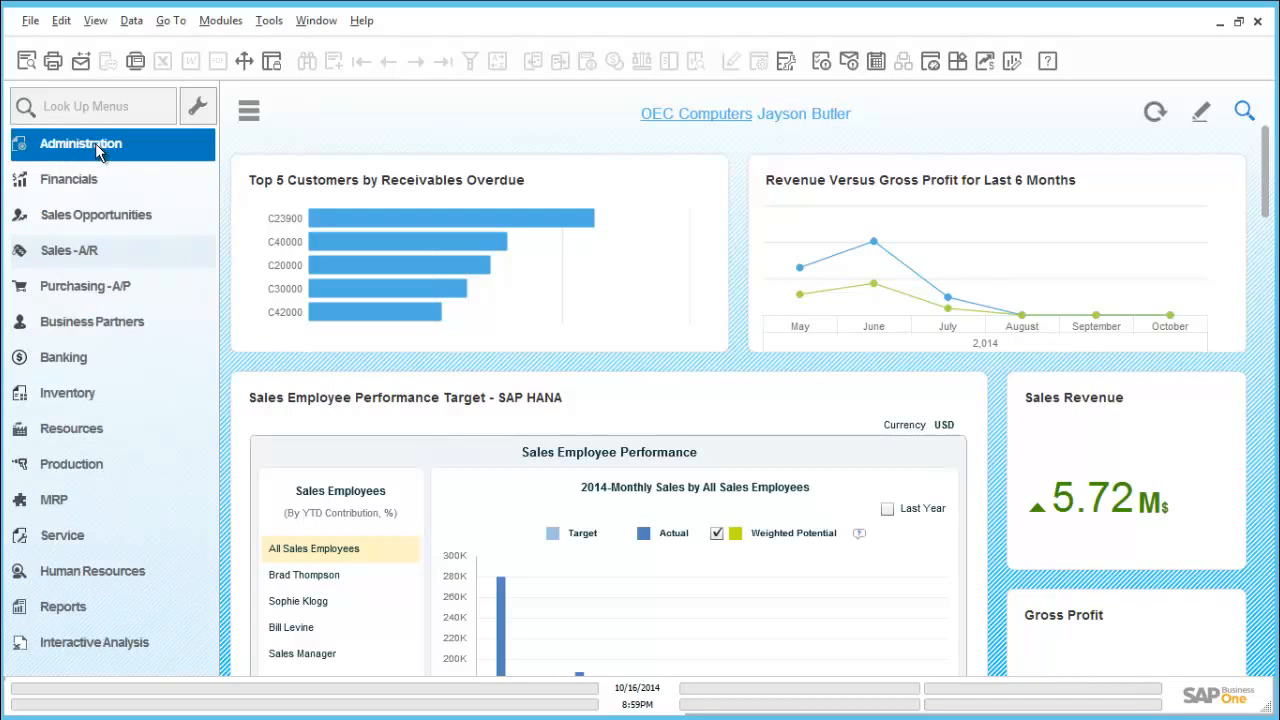
pyautogui.click(107, 464)
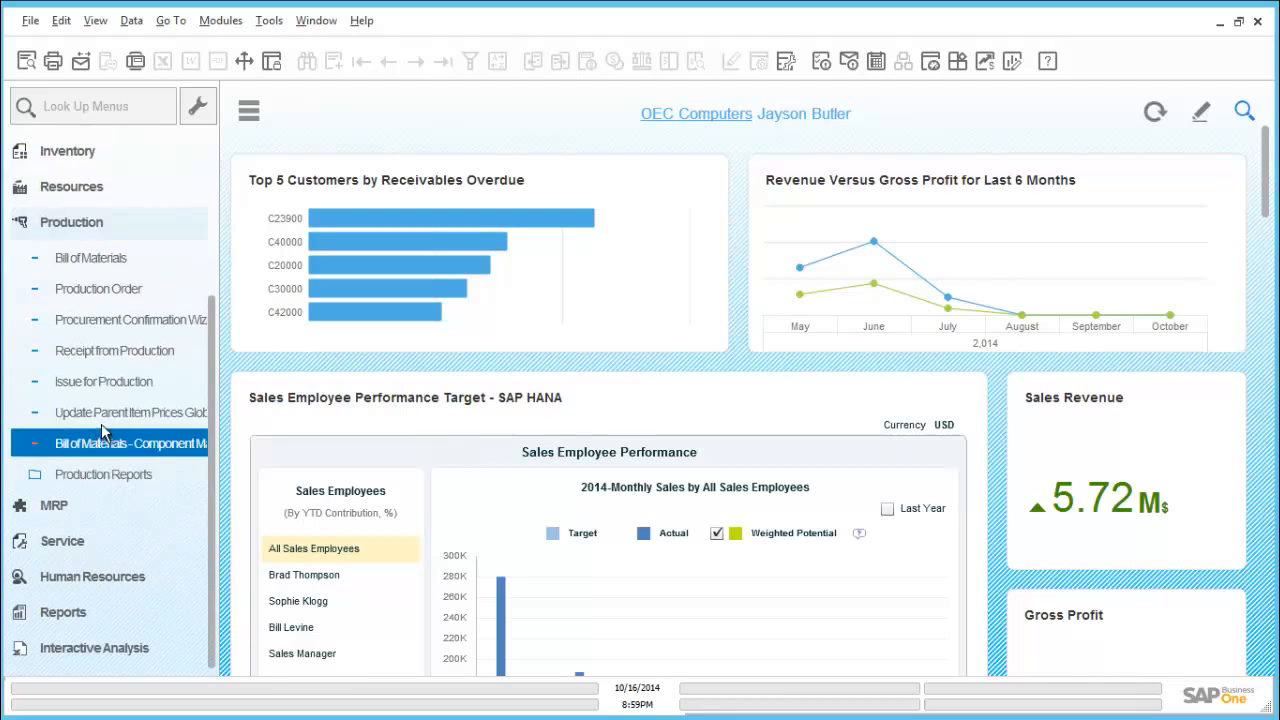
pyautogui.click(111, 290)
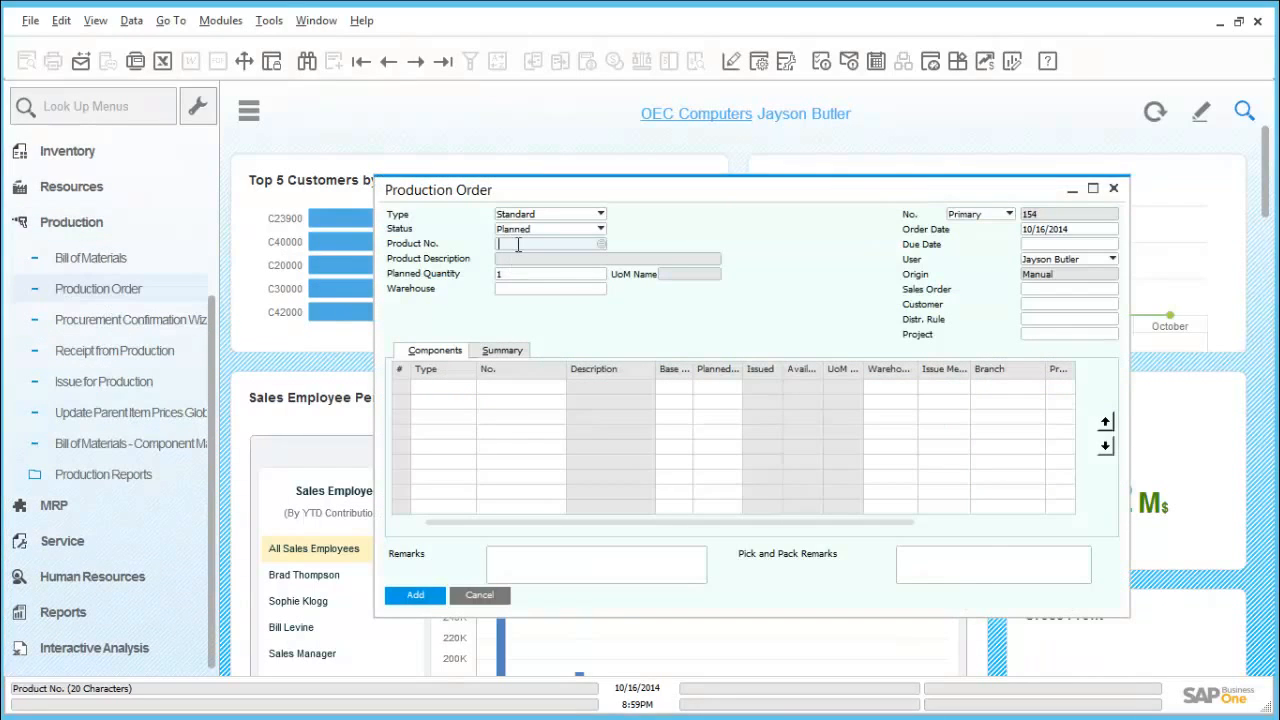
pyautogui.press('Tab')
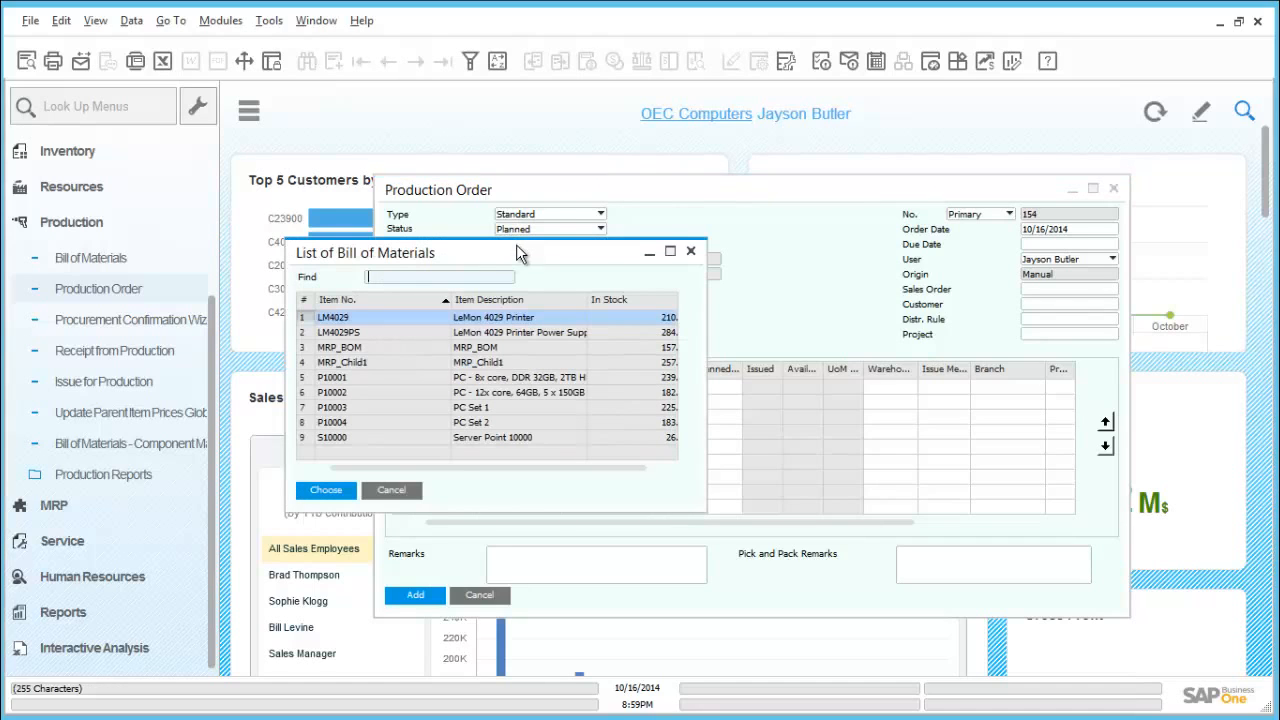
pyautogui.doubleClick(345, 385)
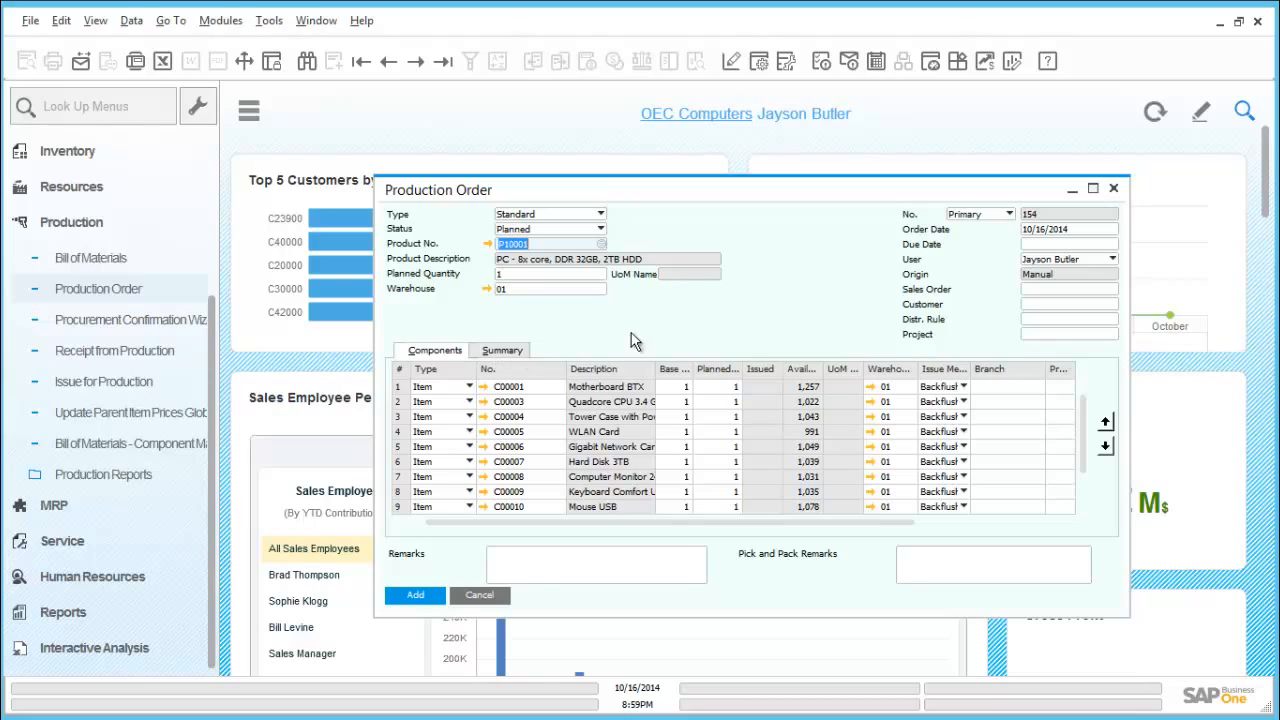
# - Enter due date 10/21/2014 and the sales order number in the production order, and close it without saving
pyautogui.click(1036, 245)
pyautogui.write('21')
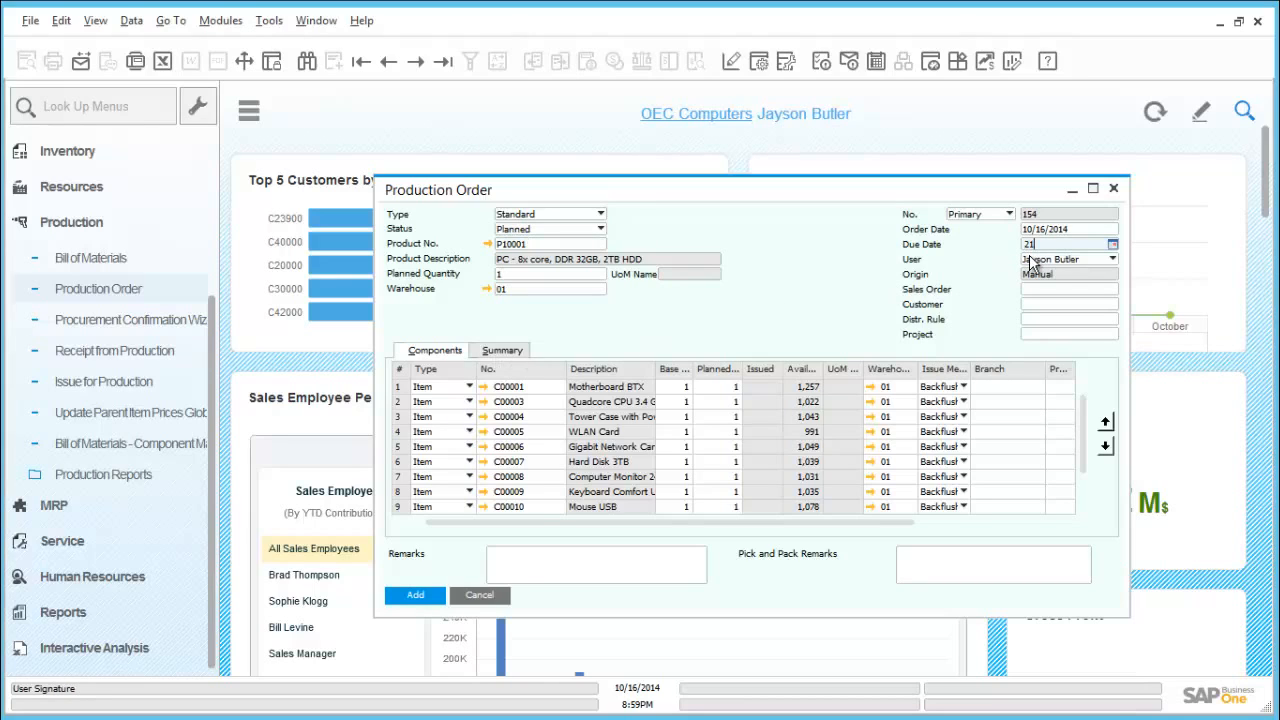
pyautogui.press('Tab')
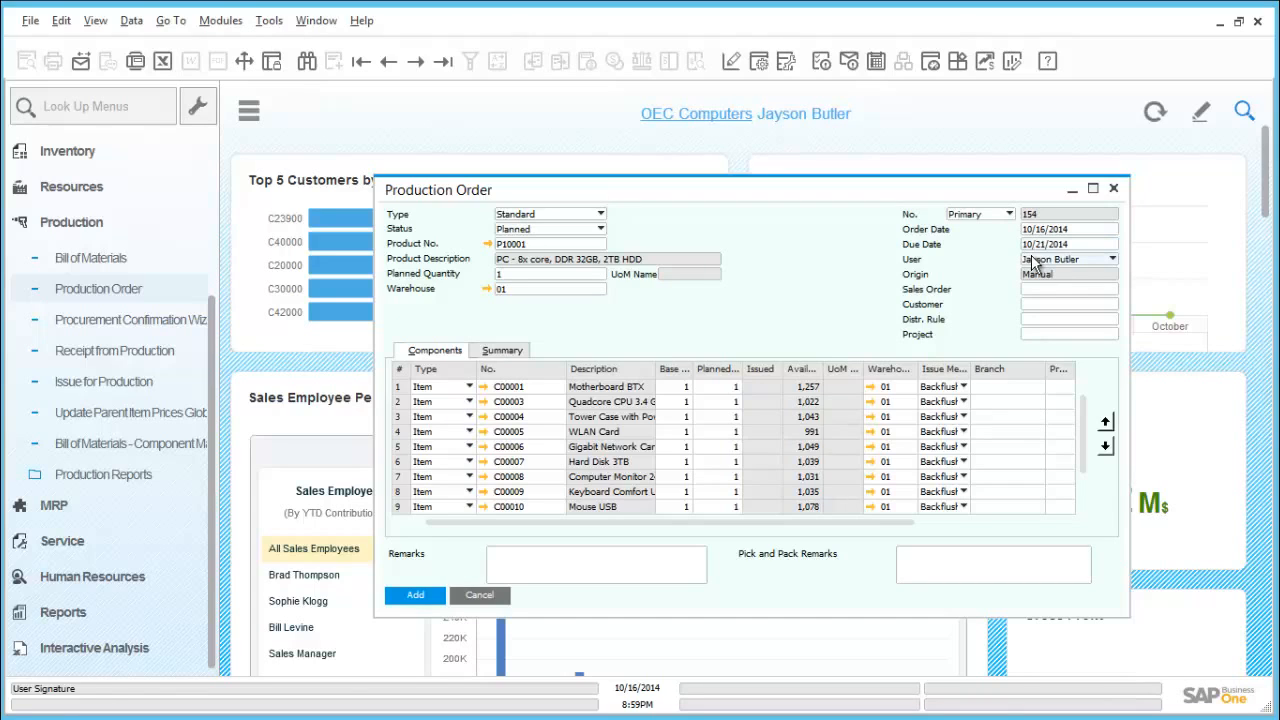
pyautogui.click(1055, 289)
pyautogui.write('918')
pyautogui.press('Tab')
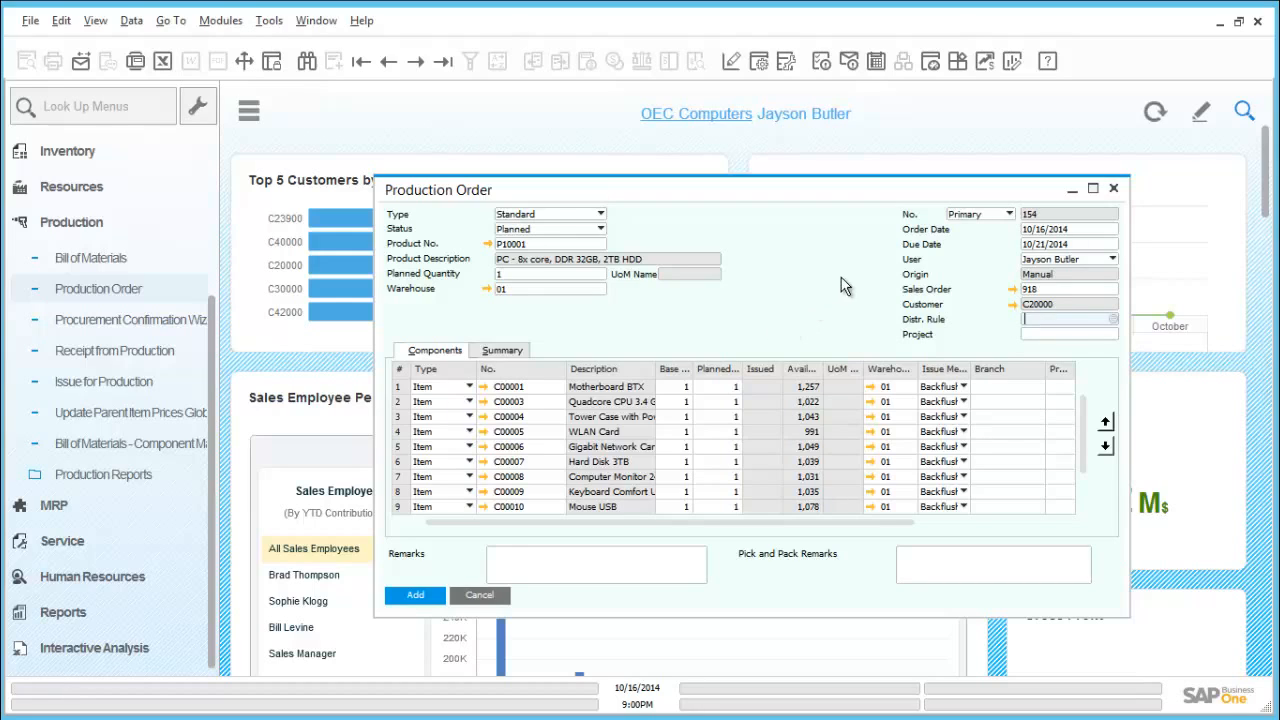
pyautogui.click(1116, 188)
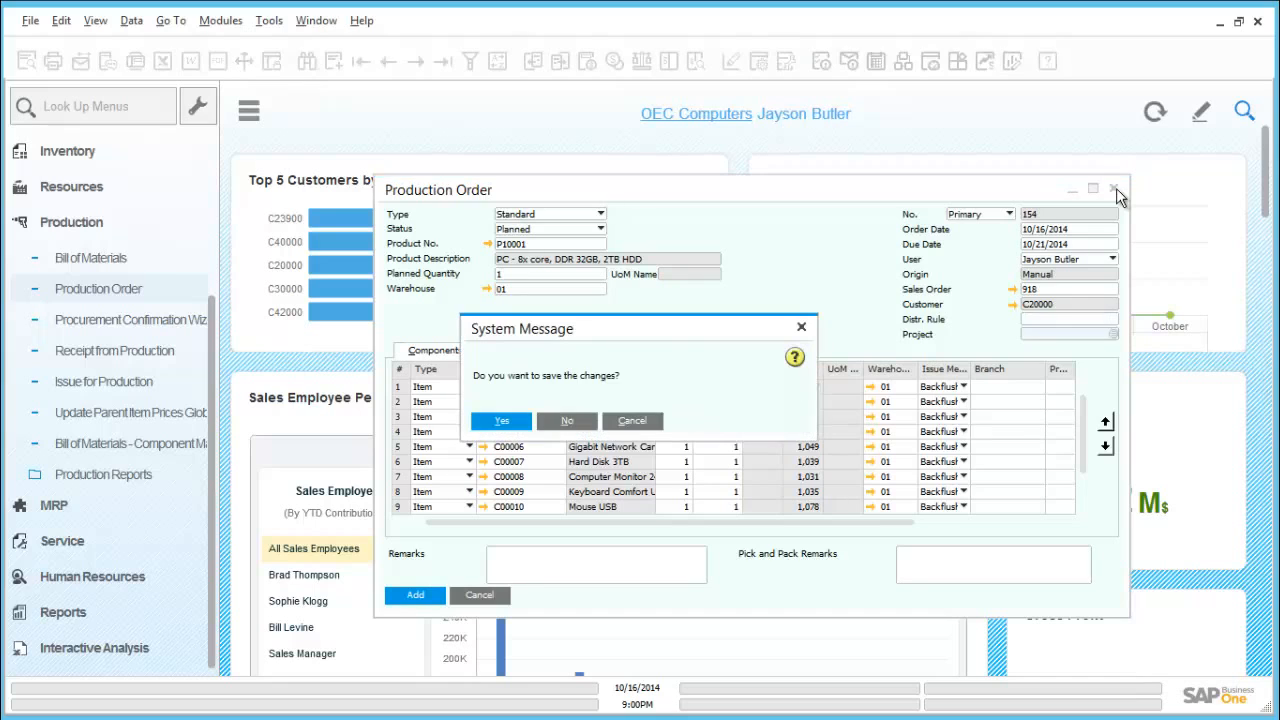
pyautogui.click(567, 420)
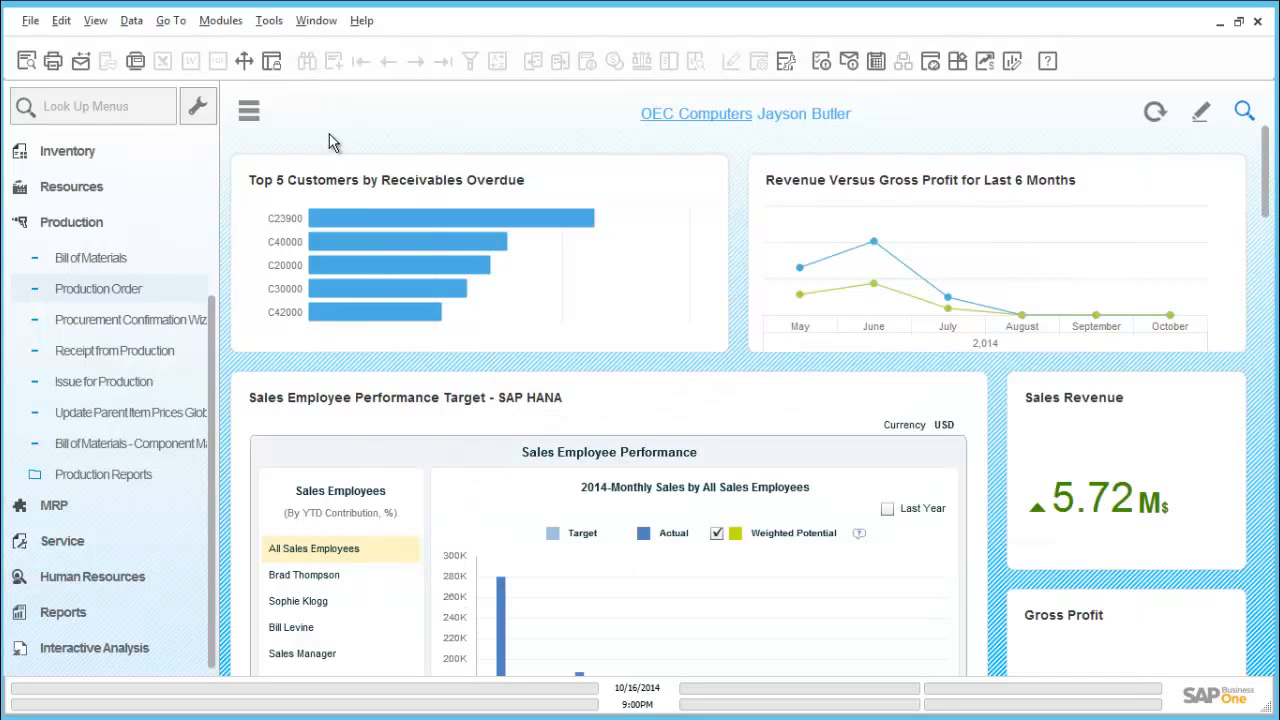
# - Start the MRP Wizard and open the existing scenario AW 2014
pyautogui.click(114, 222)
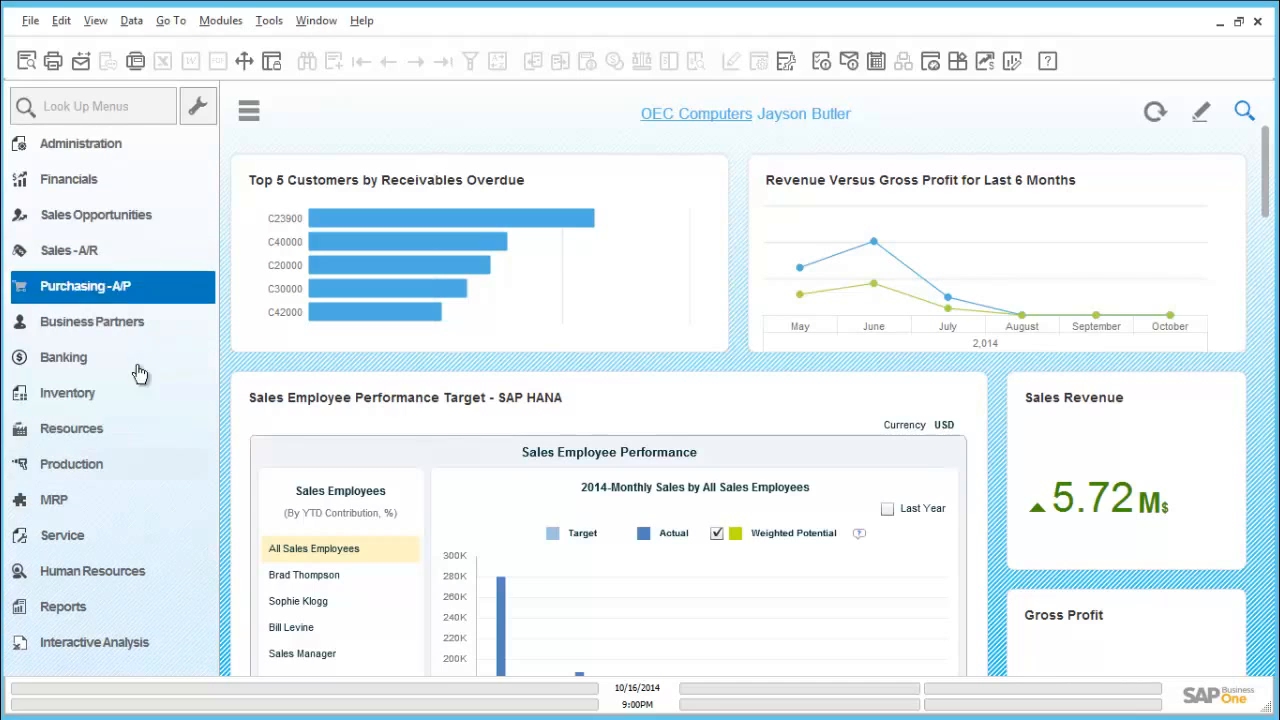
pyautogui.click(66, 504)
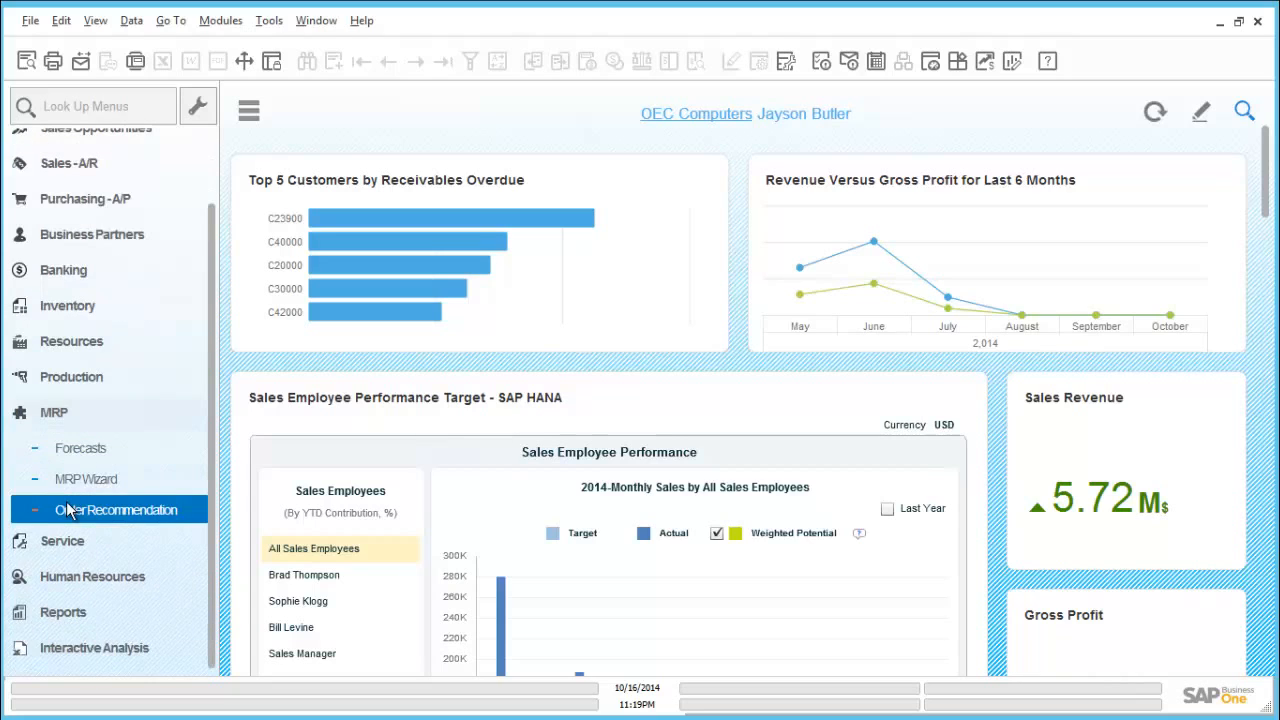
pyautogui.click(70, 485)
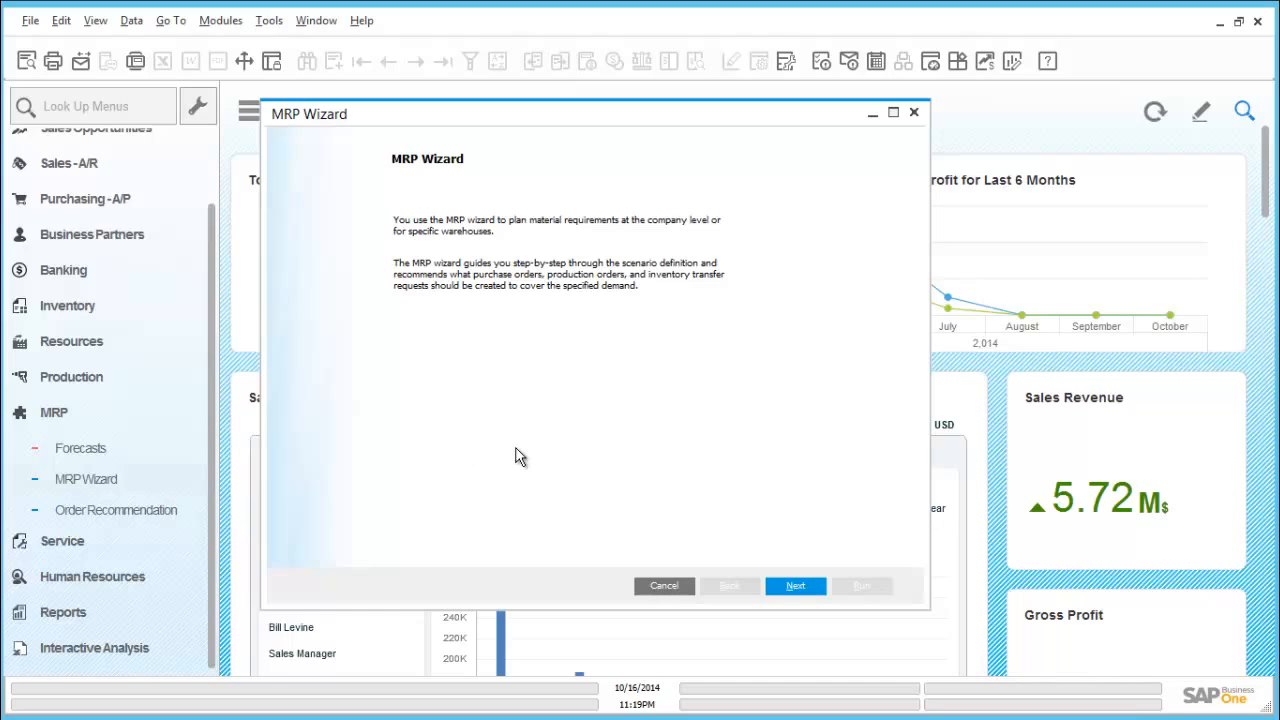
pyautogui.click(795, 586)
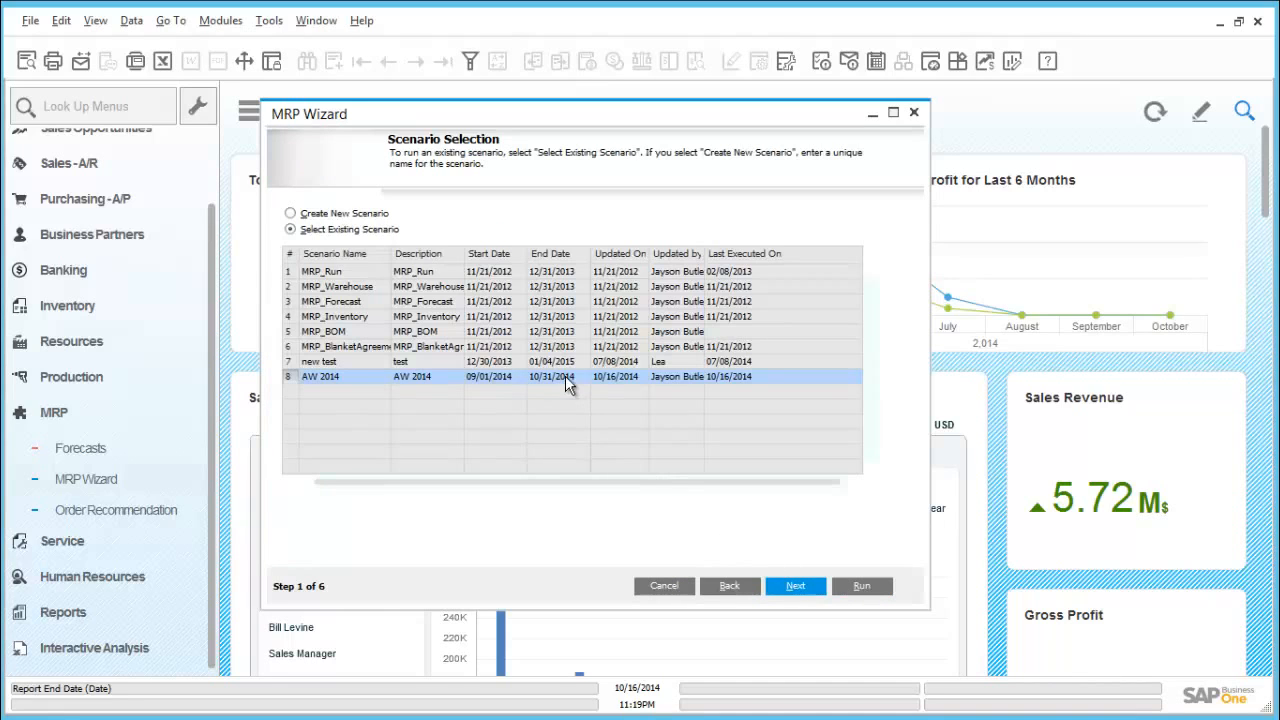
pyautogui.click(804, 584)
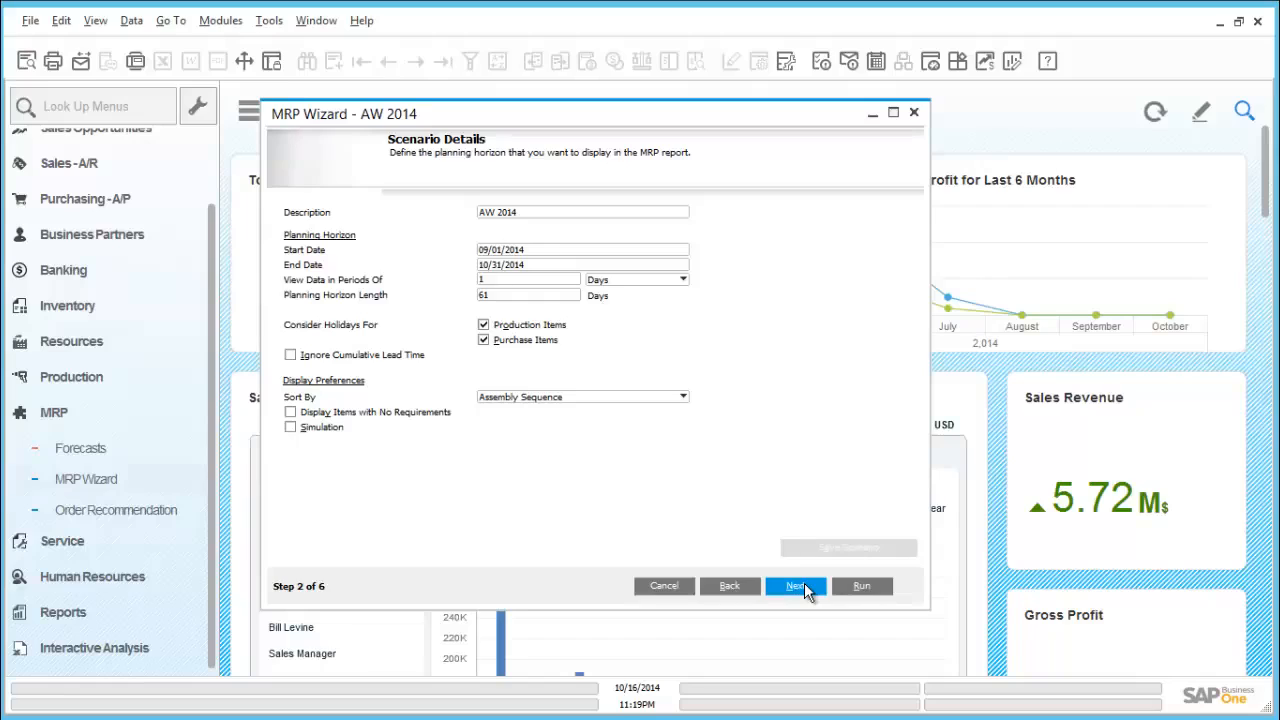
# - Run the MRP scenario with its existing planning horizon, item selection and data sources, and save the recommendations
pyautogui.click(797, 586)
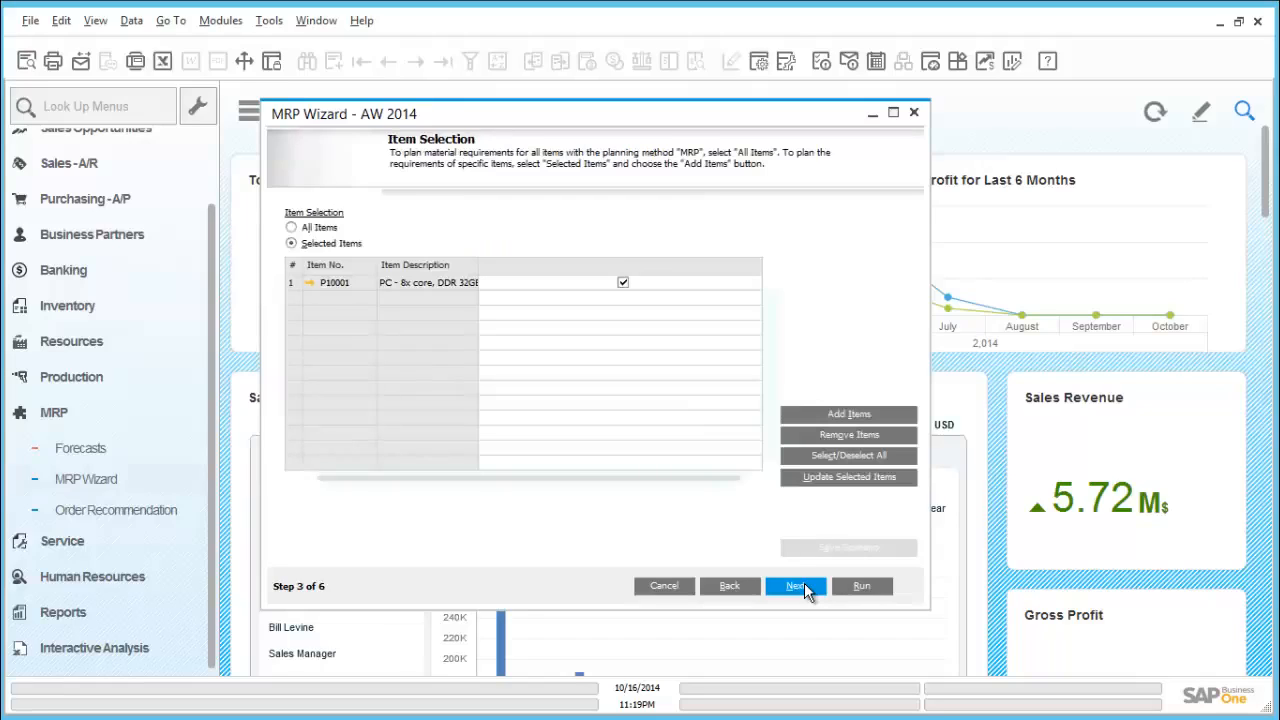
pyautogui.click(797, 586)
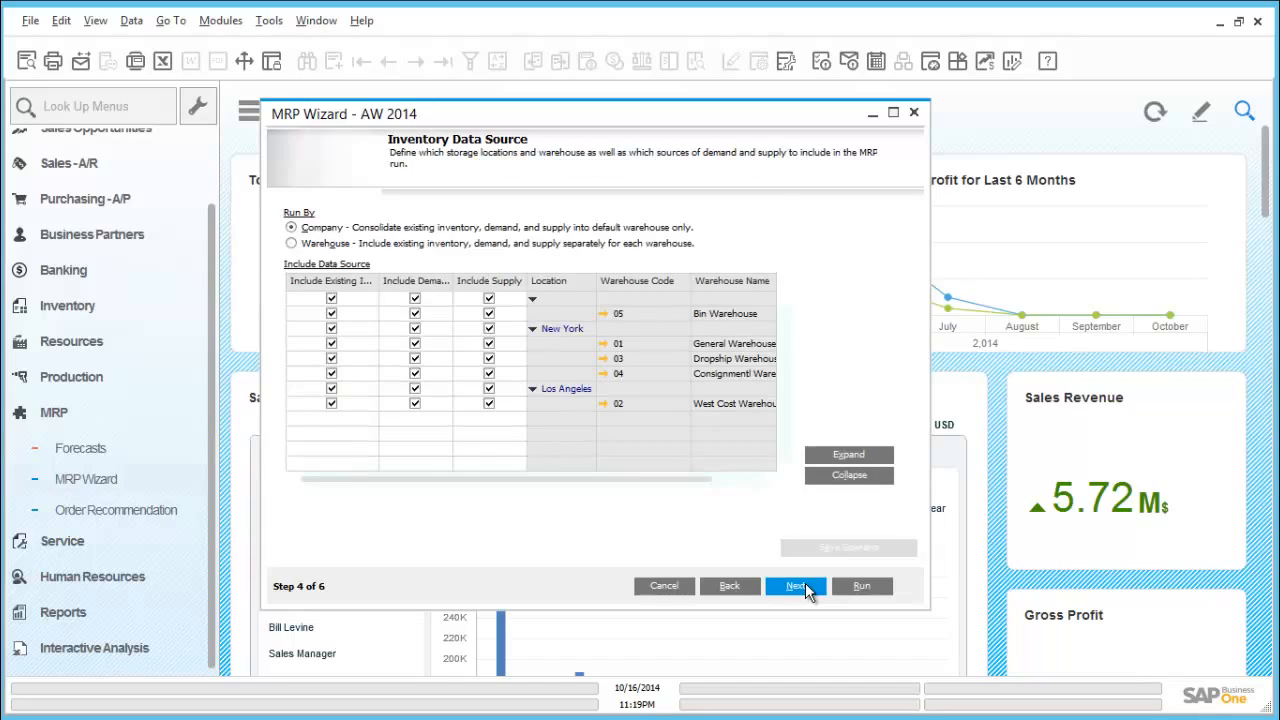
pyautogui.click(797, 586)
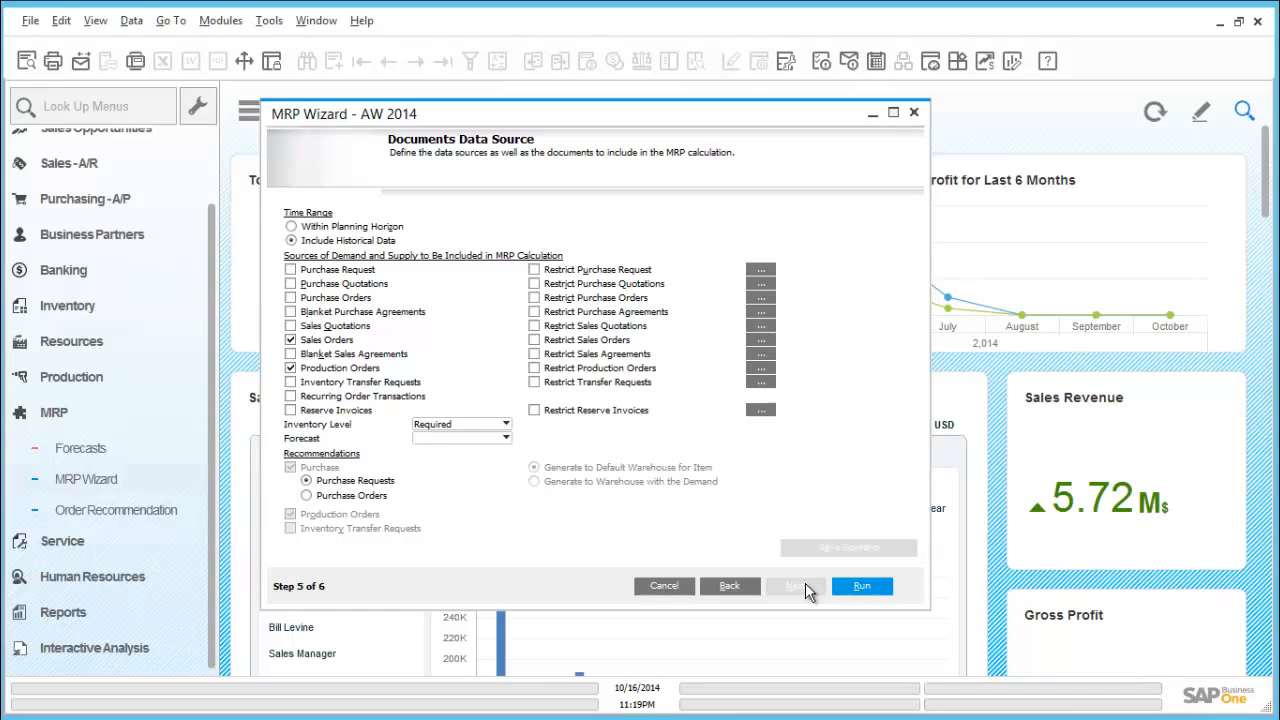
pyautogui.click(858, 590)
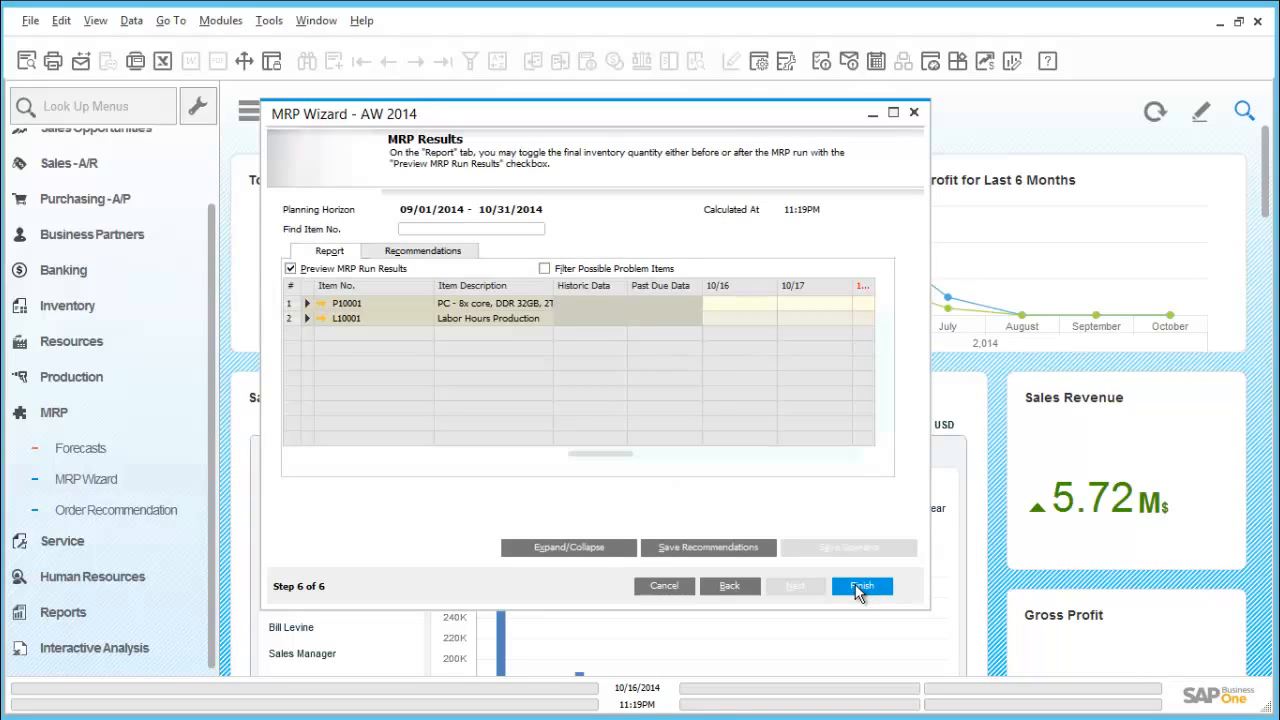
pyautogui.click(730, 548)
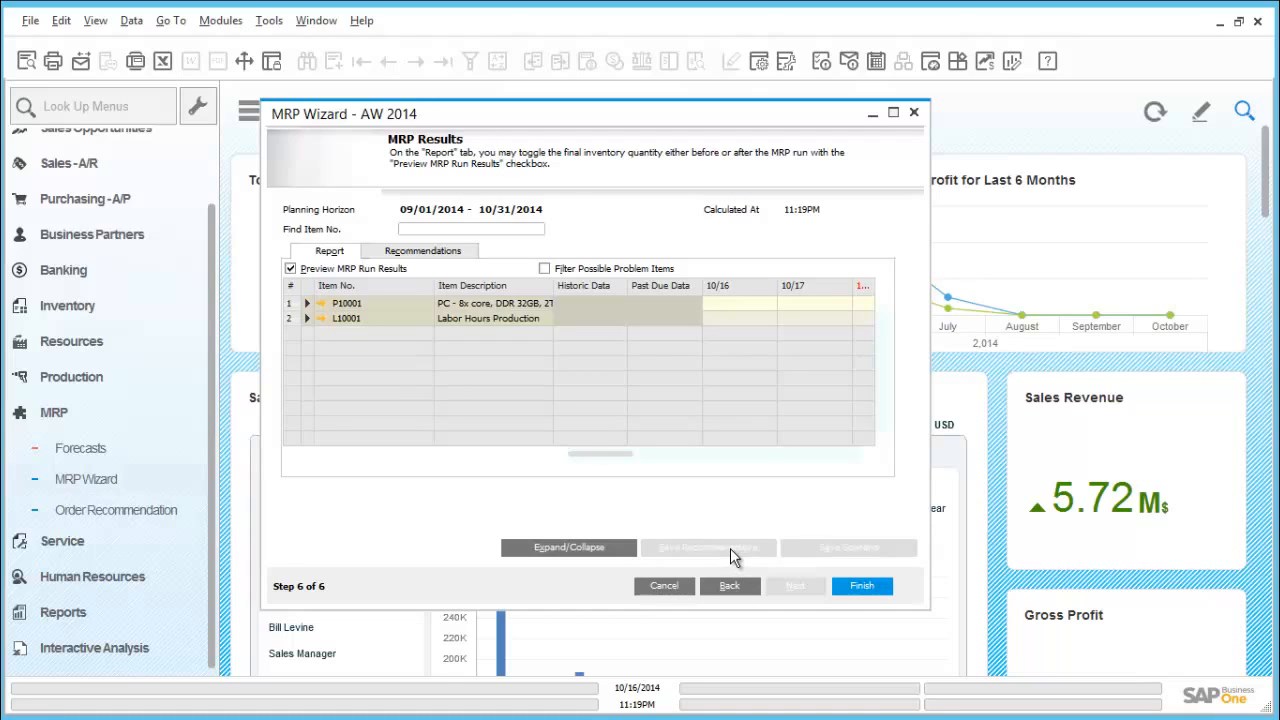
# - Finish the MRP Wizard and open the order recommendations of all order types for scenario AW 2014
pyautogui.click(864, 588)
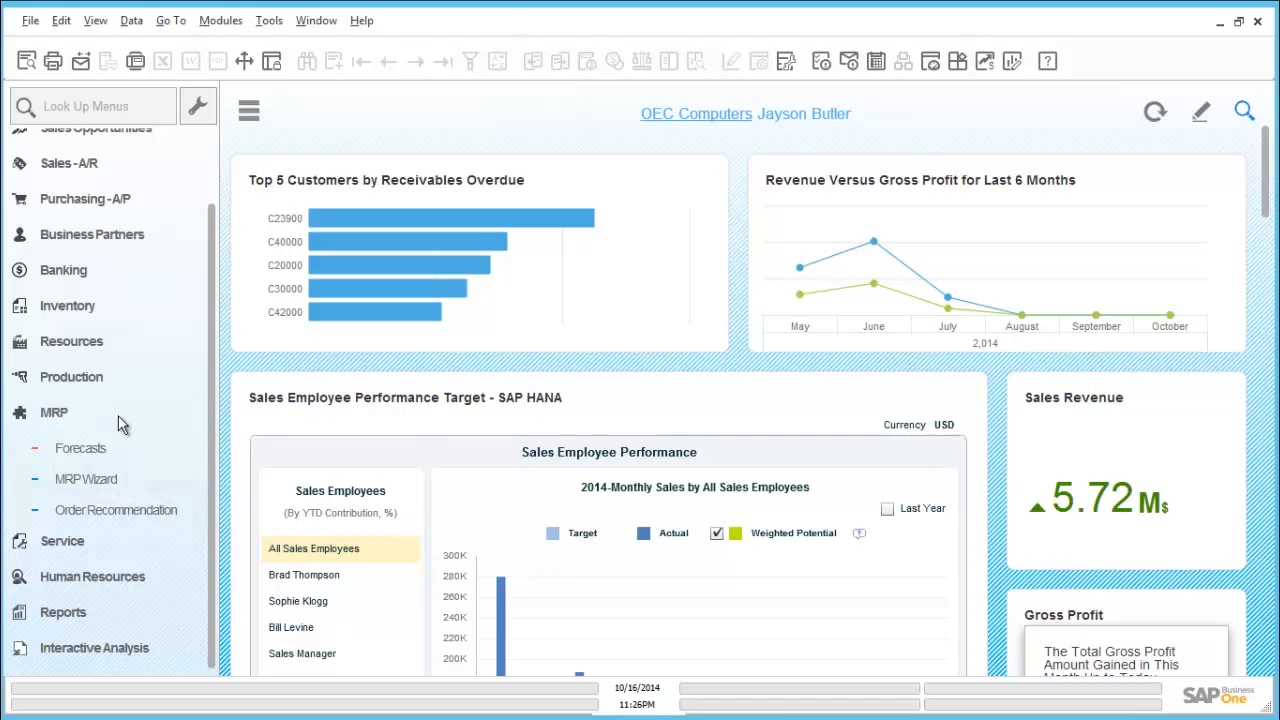
pyautogui.click(148, 510)
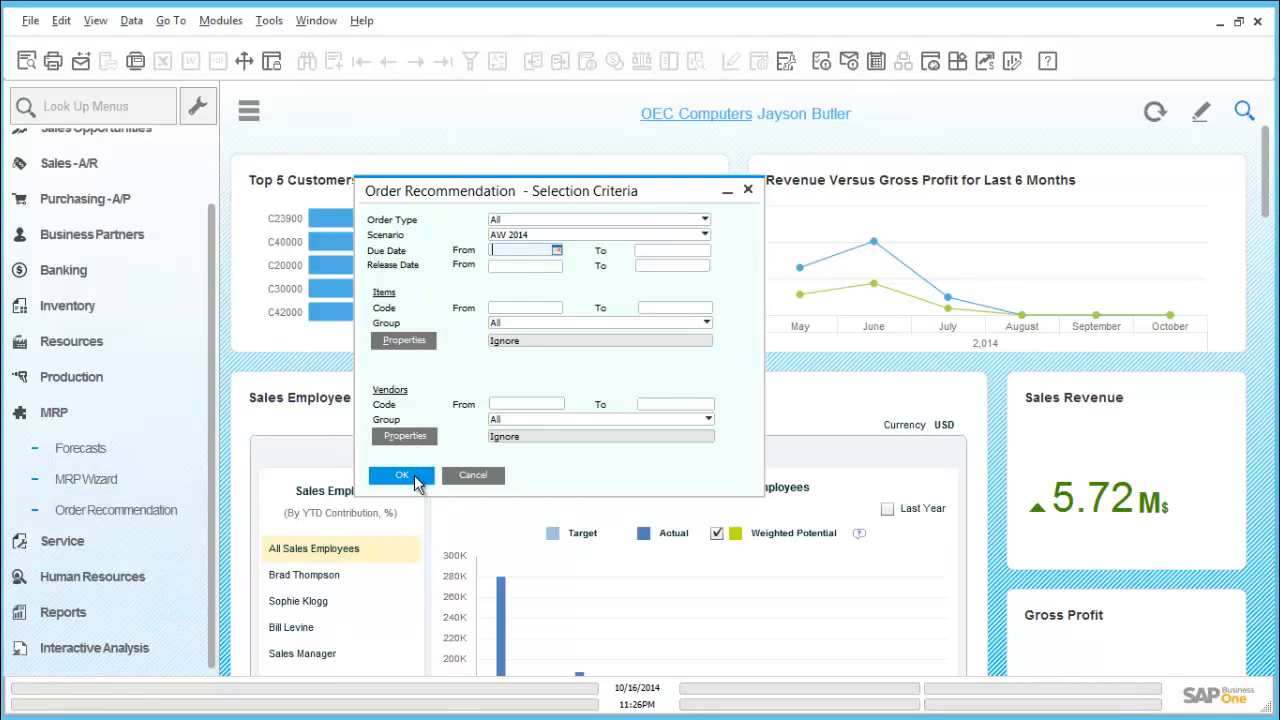
pyautogui.click(418, 481)
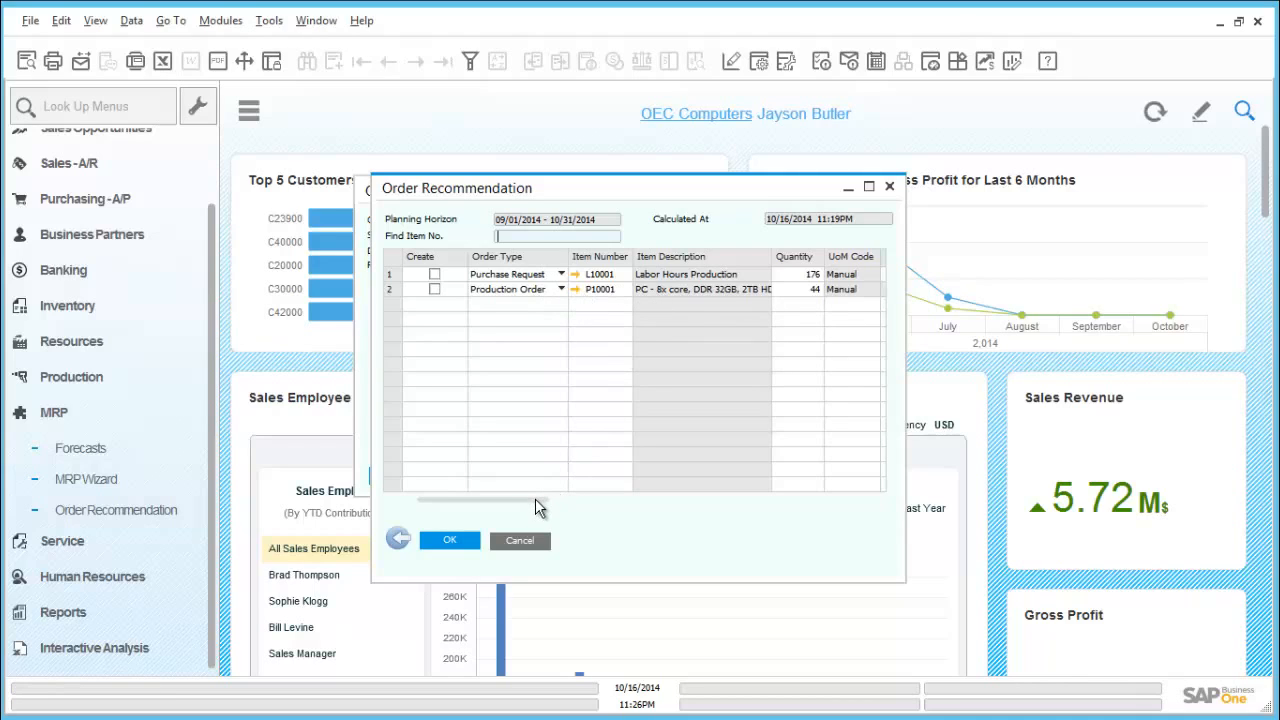
# - Review the recommended quantities and dates, create the production order for item P10001, and close the order recommendations
pyautogui.moveTo(535, 499); pyautogui.dragTo(610, 489)
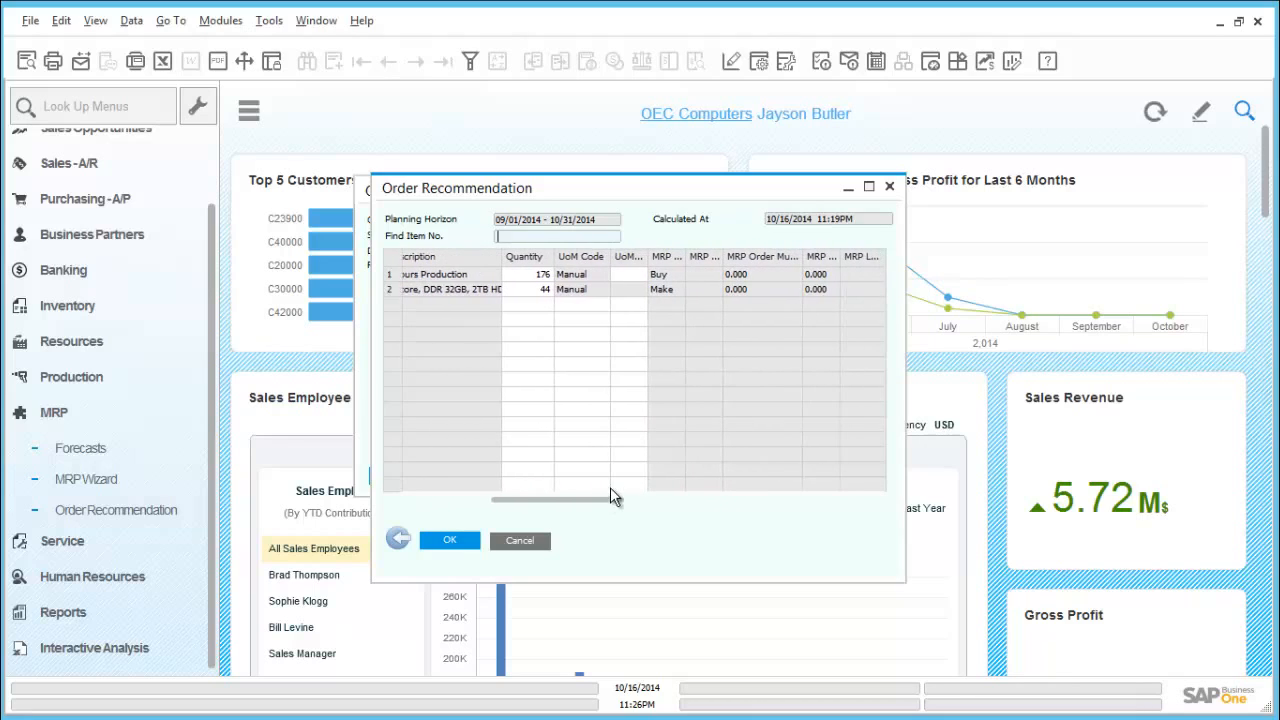
pyautogui.click(530, 290)
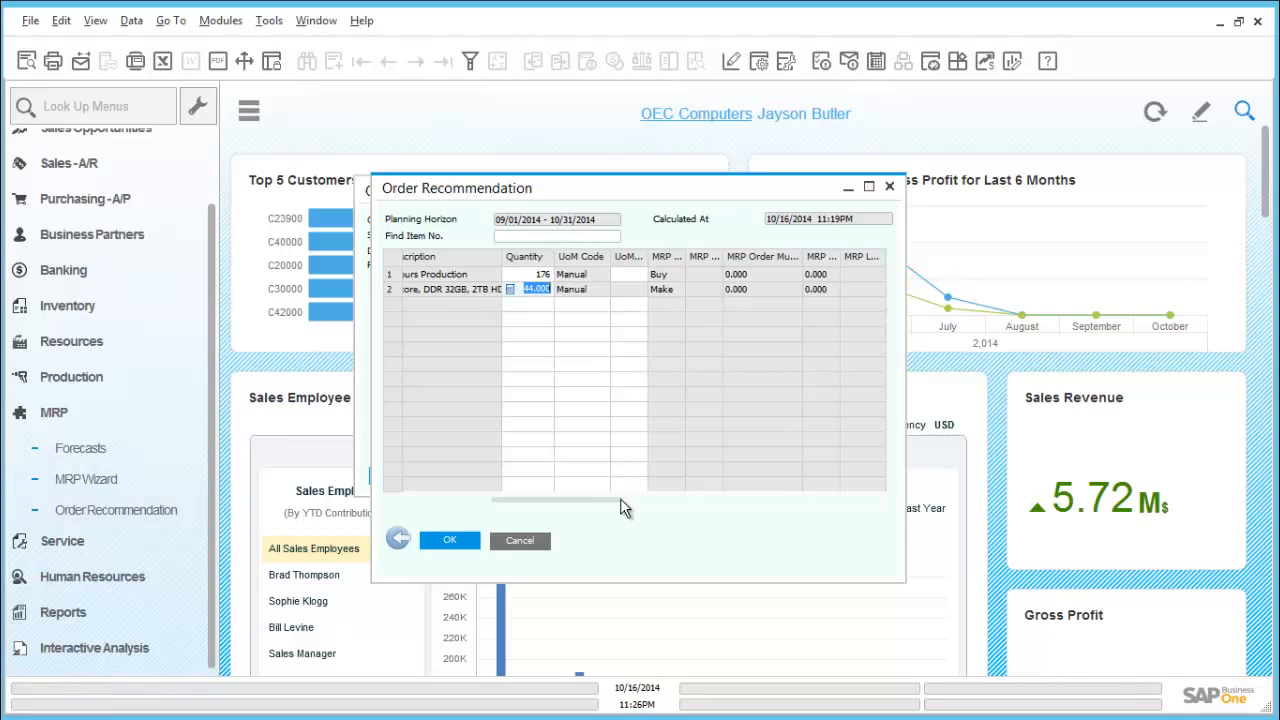
pyautogui.moveTo(617, 503); pyautogui.dragTo(697, 491)
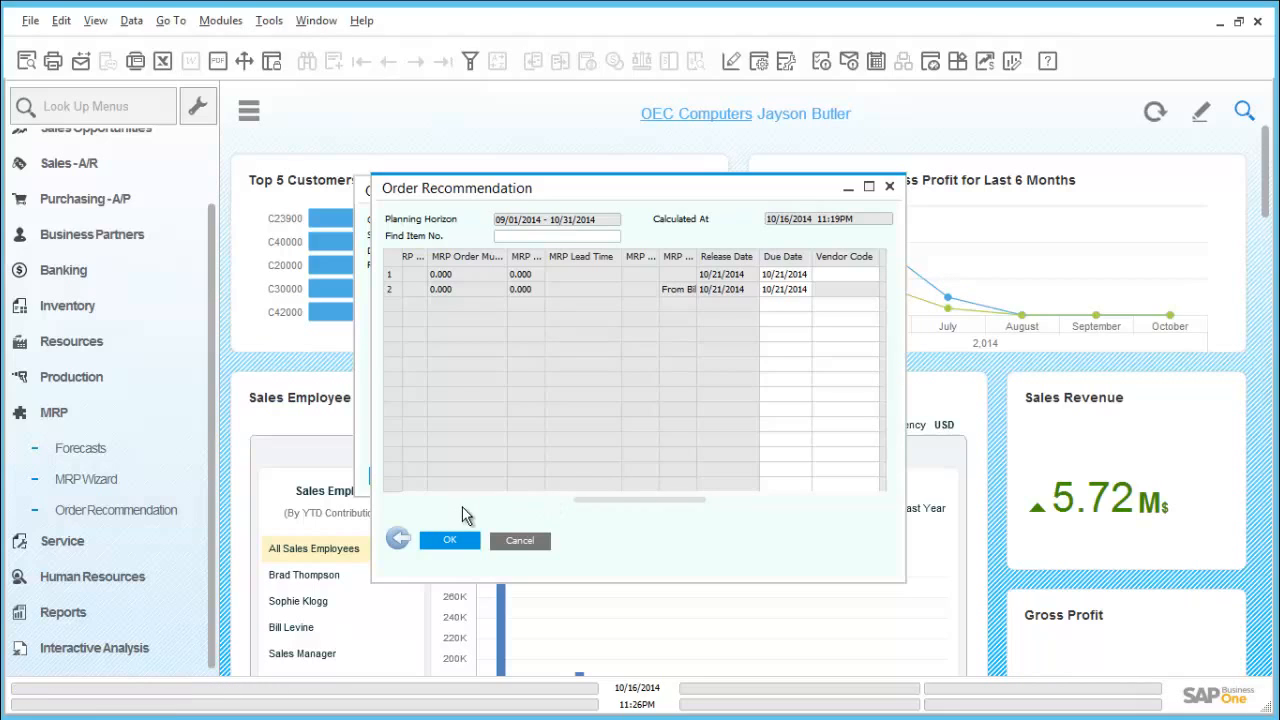
pyautogui.moveTo(619, 499); pyautogui.dragTo(415, 498)
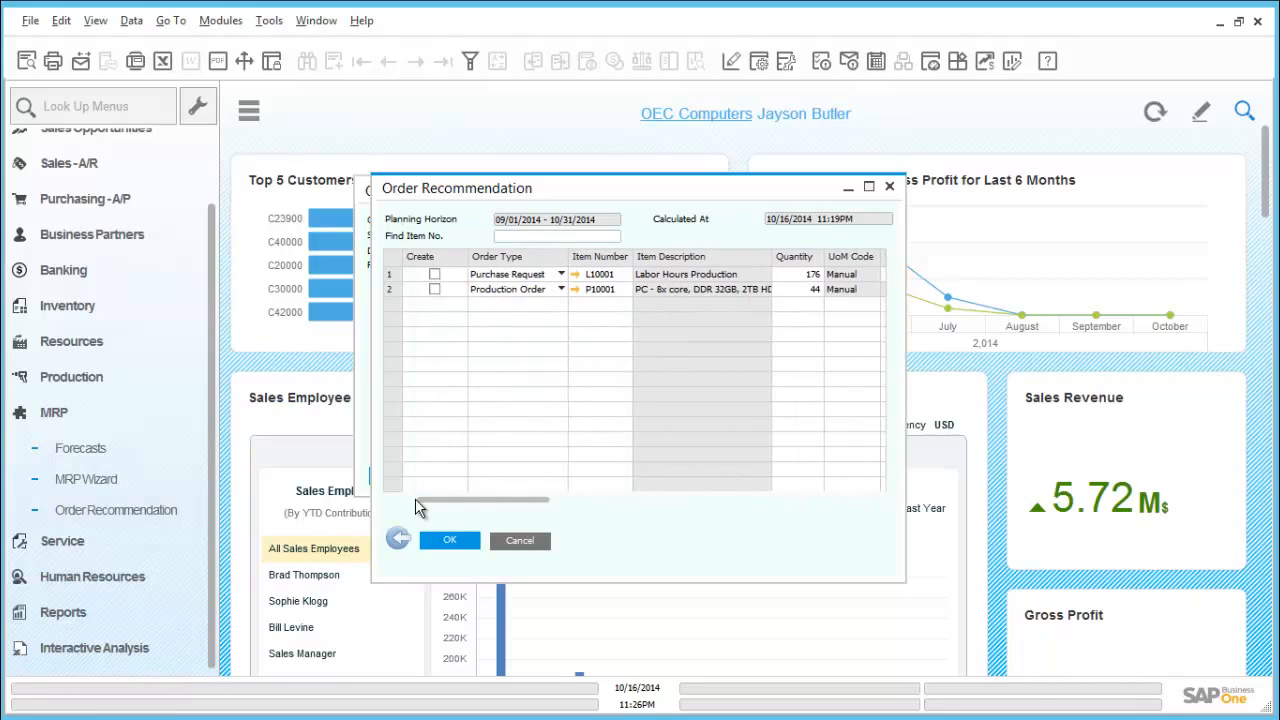
pyautogui.click(435, 290)
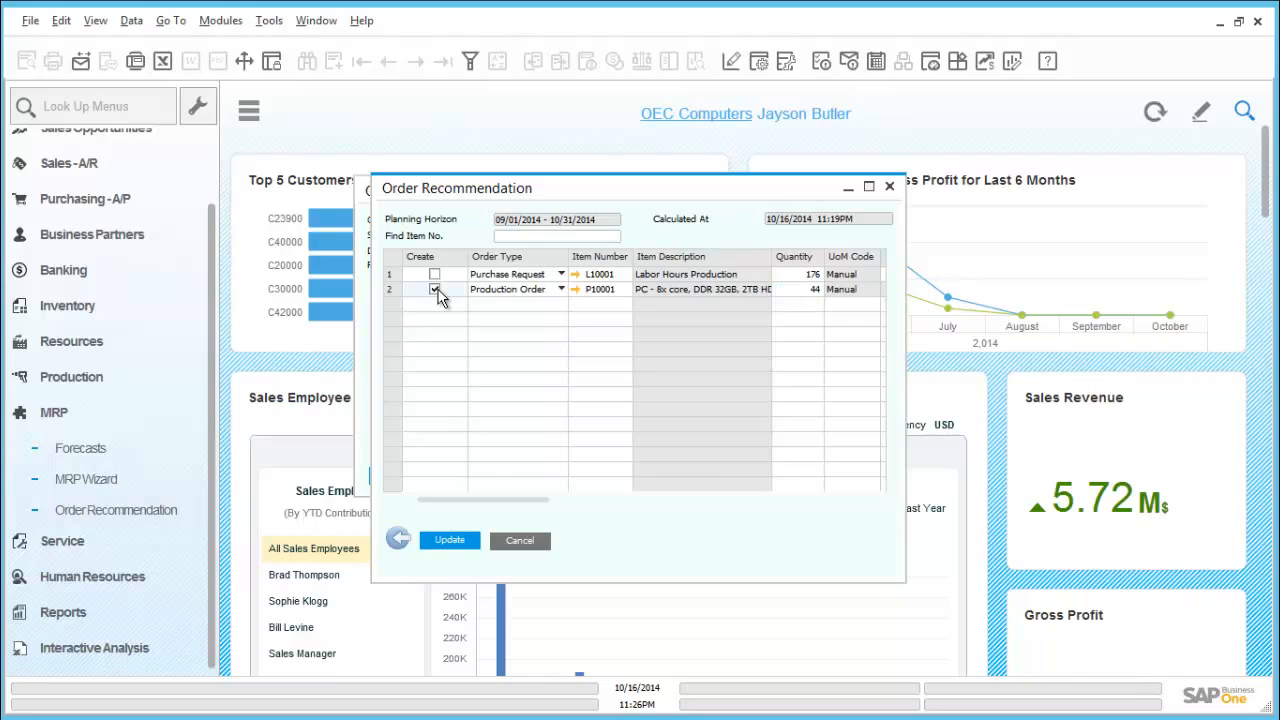
pyautogui.click(473, 543)
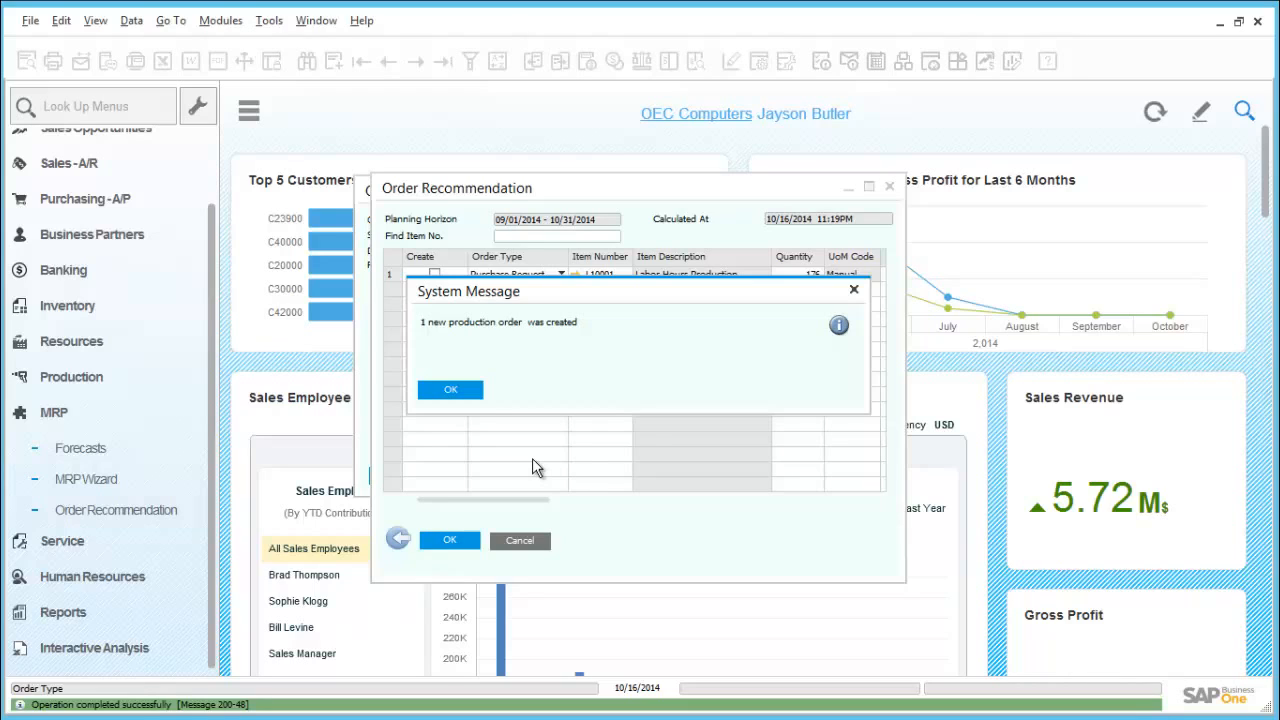
pyautogui.click(468, 393)
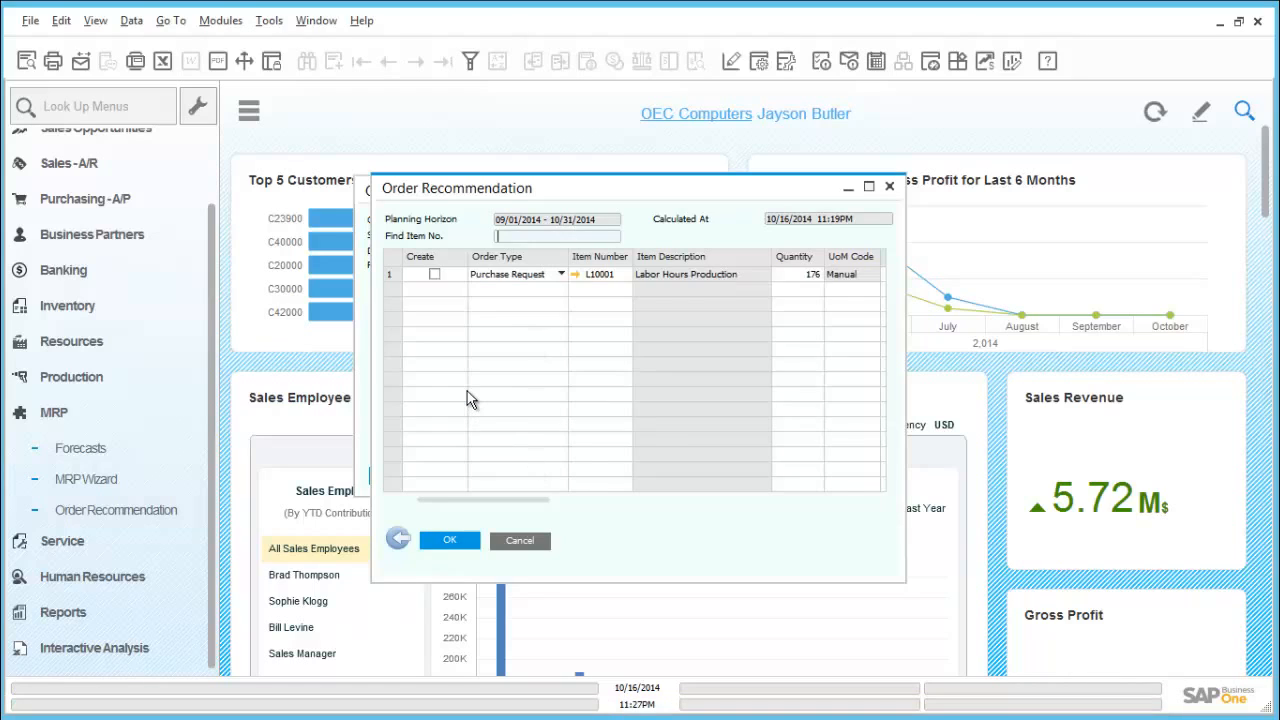
pyautogui.click(466, 548)
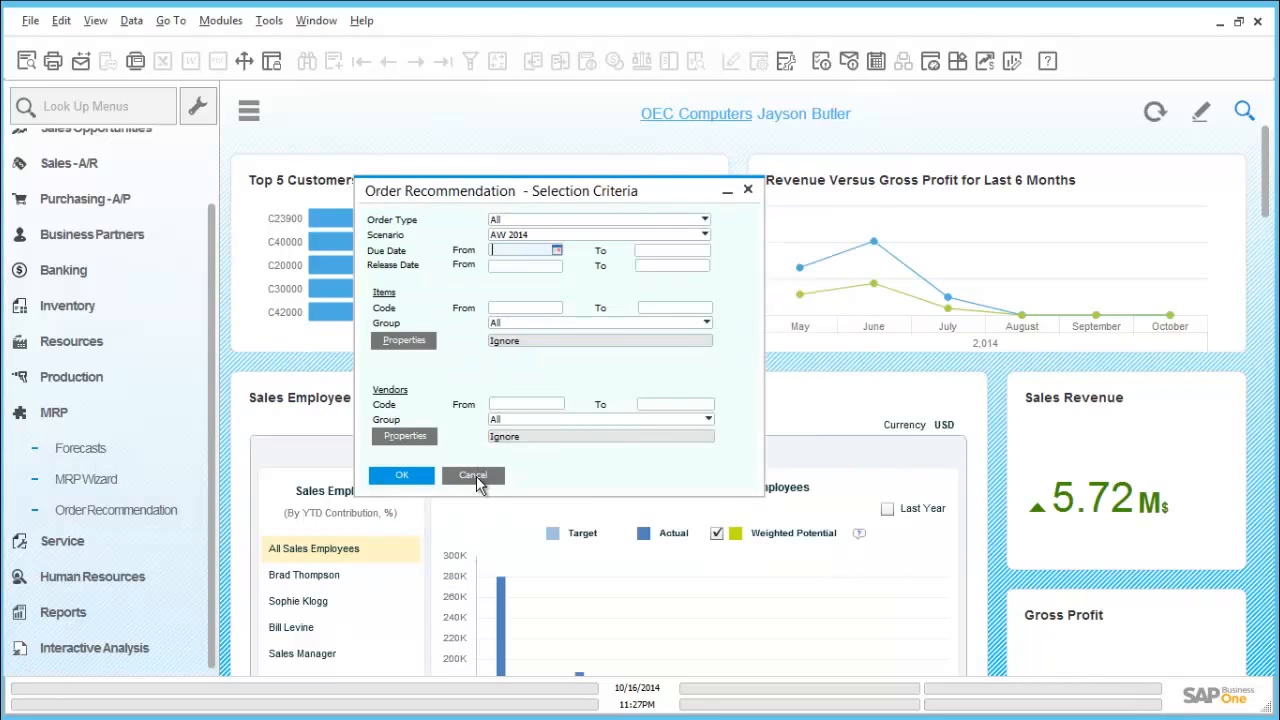
pyautogui.click(476, 477)
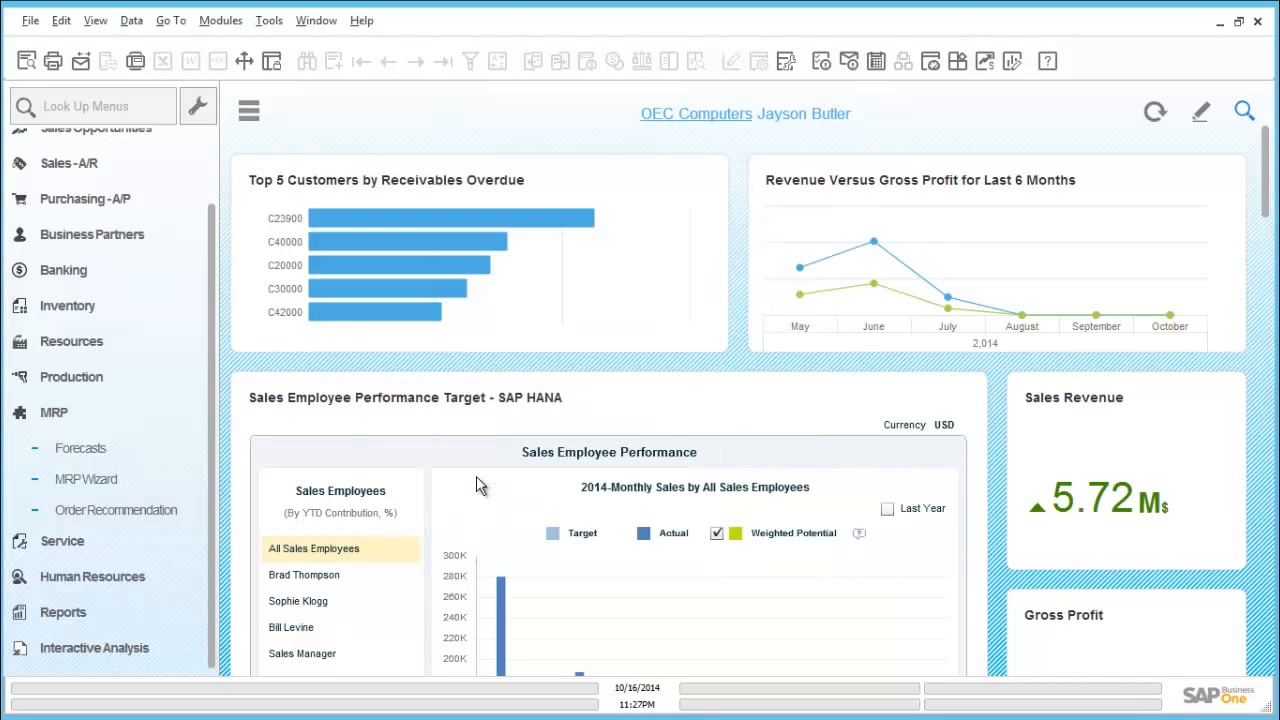
pyautogui.click(175, 412)
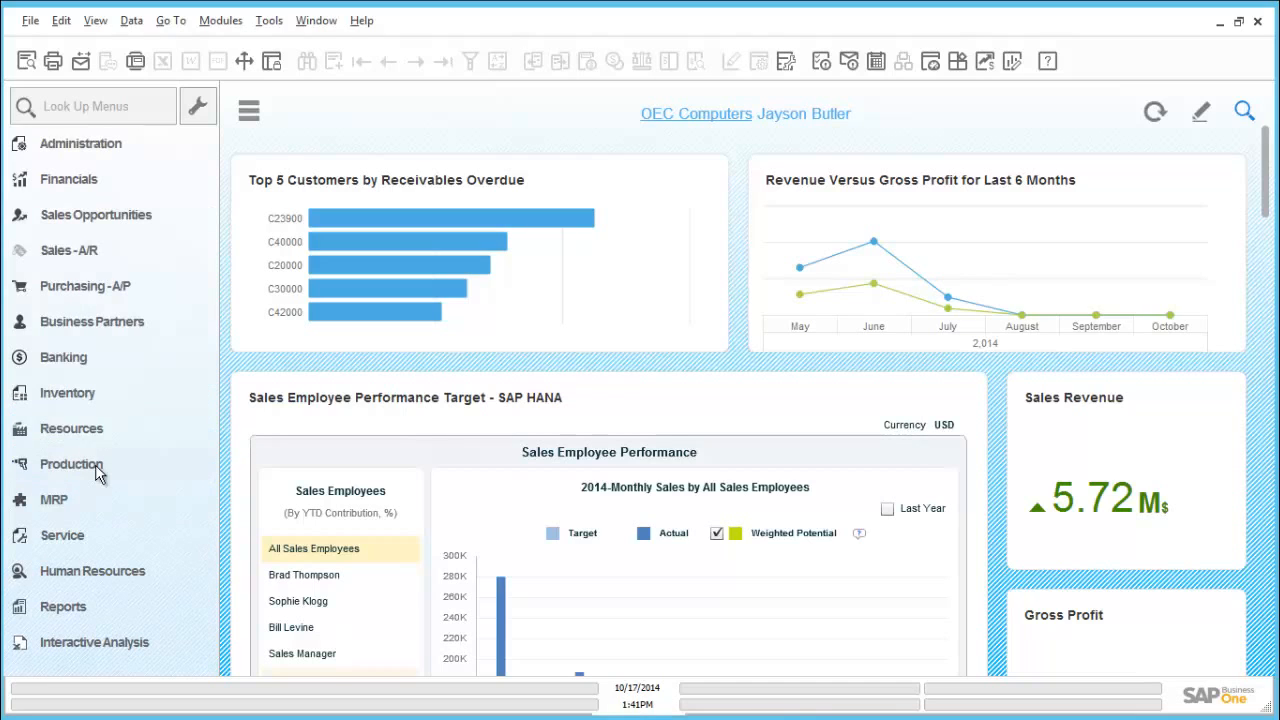
# - Find the existing production order for product P10005 by its document number and look through its component lines
pyautogui.click(96, 467)
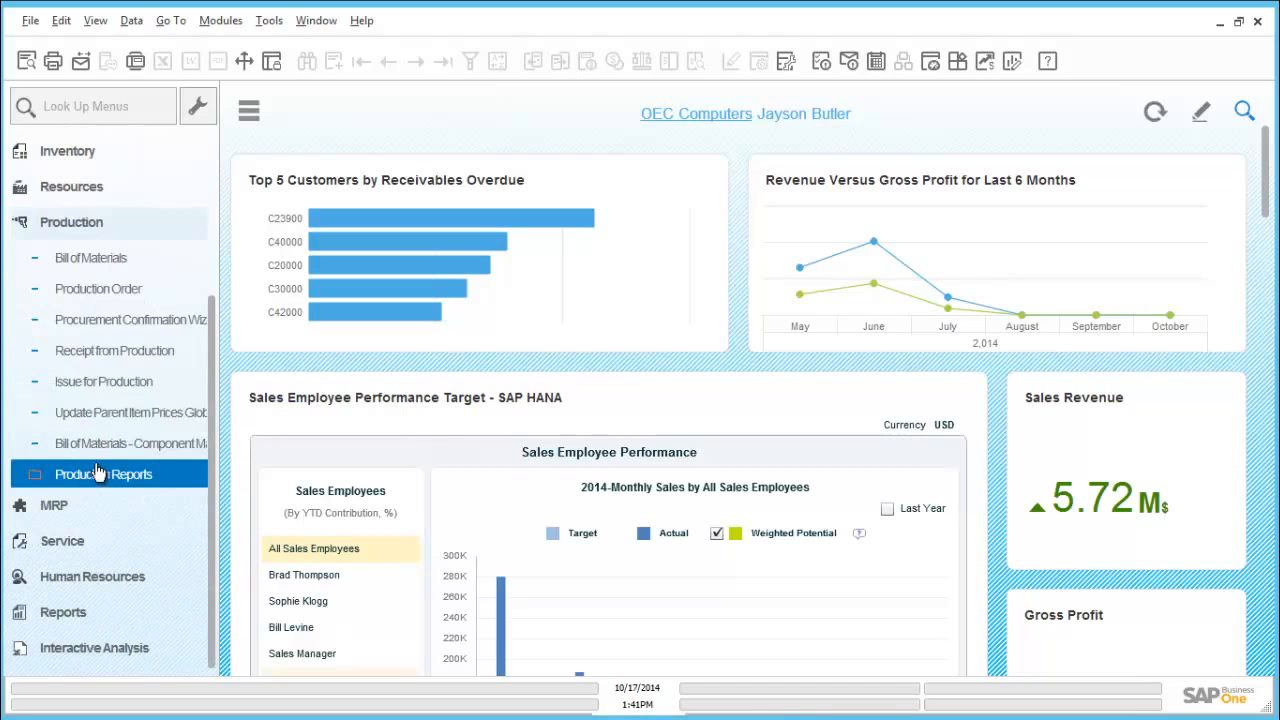
pyautogui.click(122, 296)
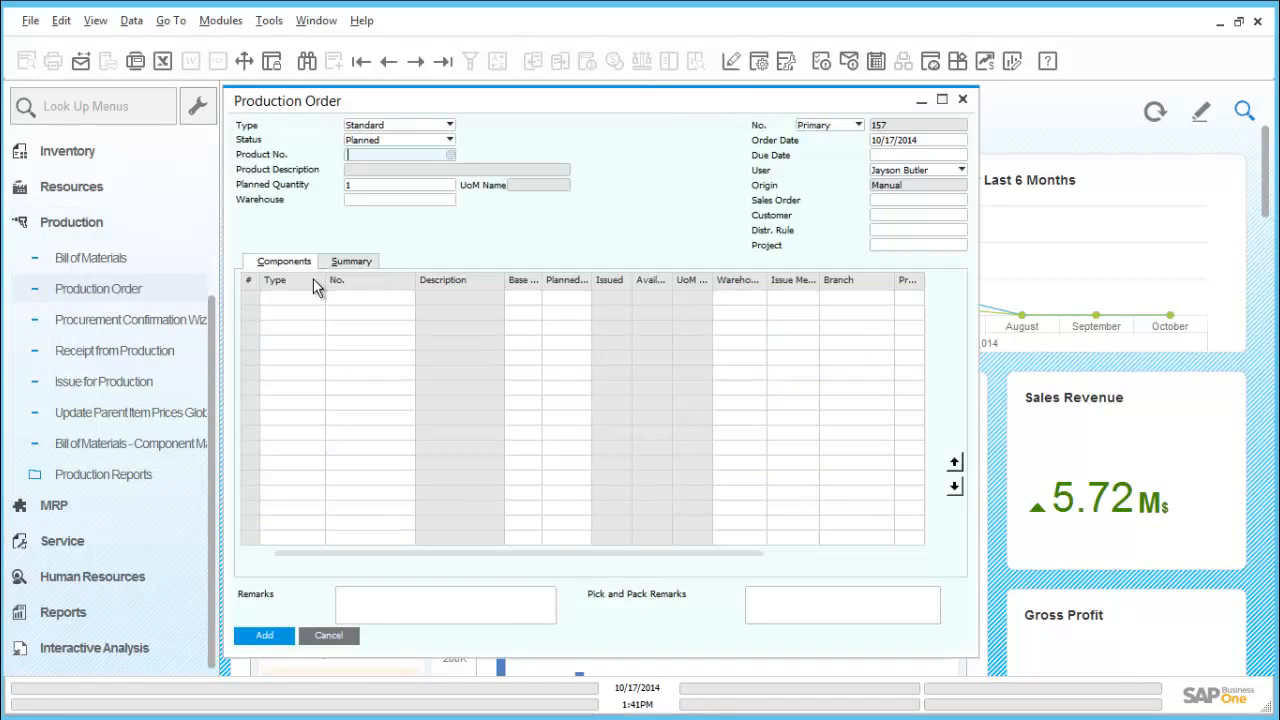
pyautogui.hotkey('ctrl', 'f')
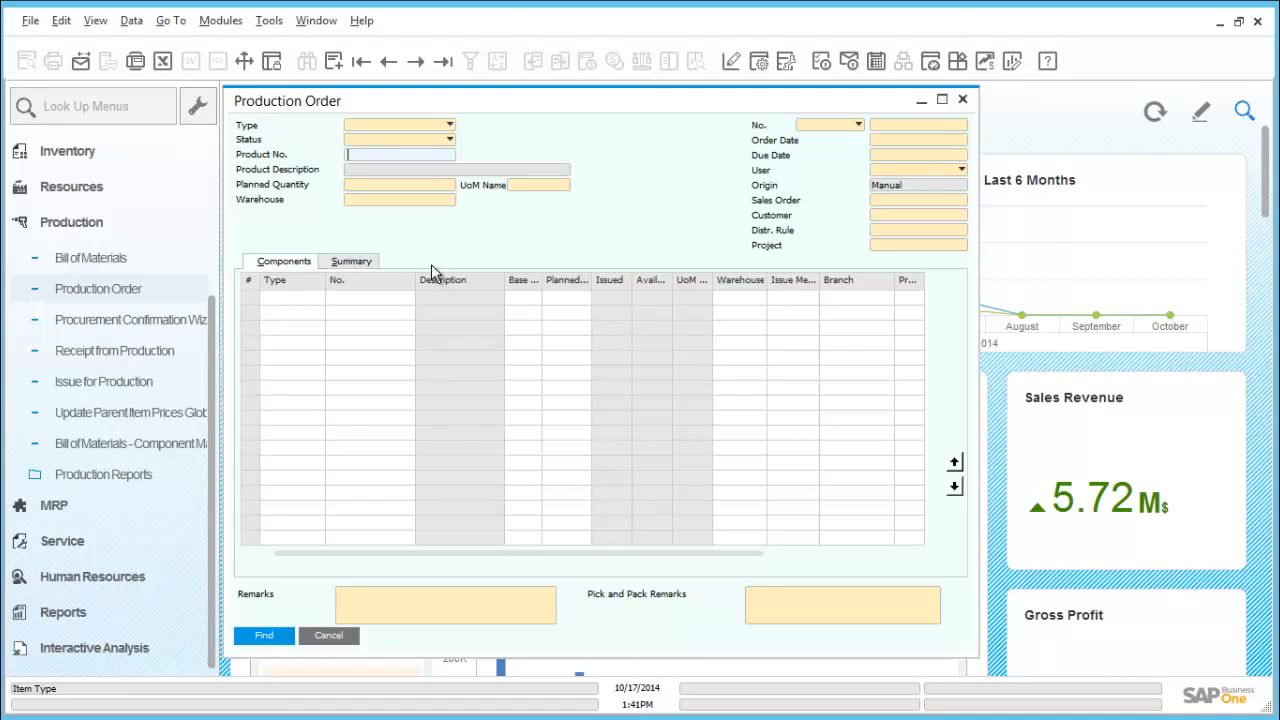
pyautogui.click(921, 126)
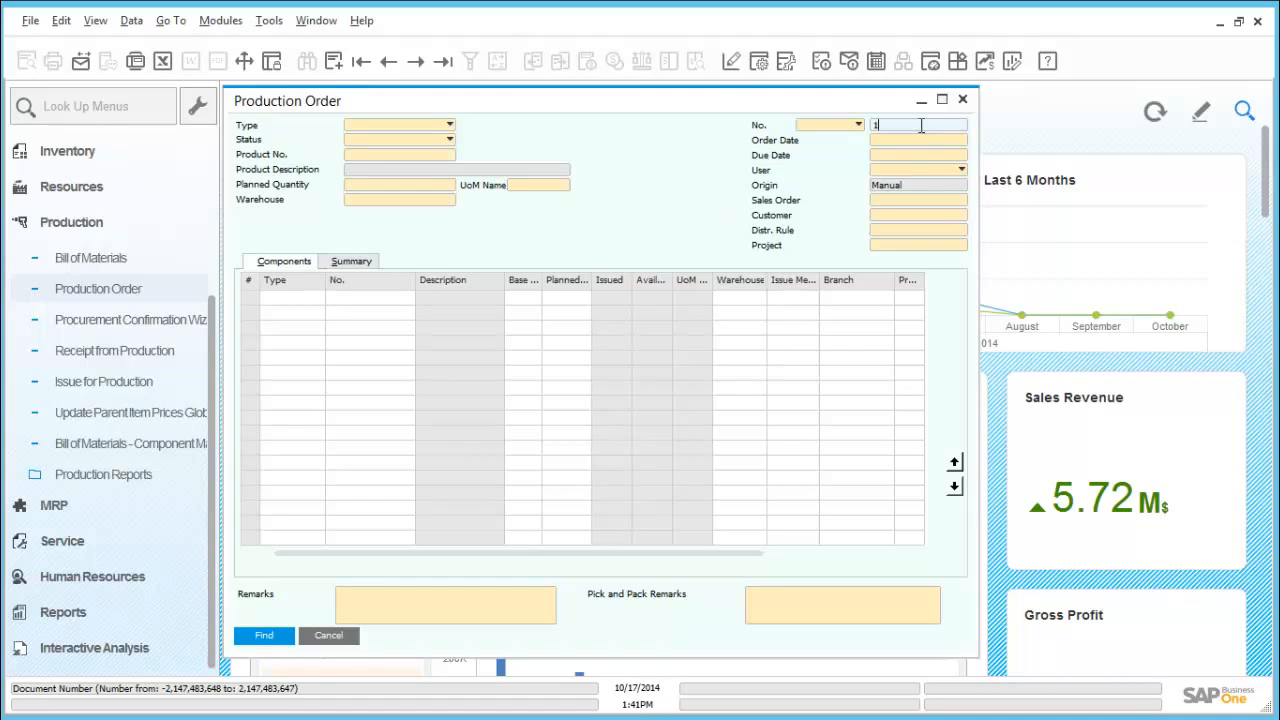
pyautogui.write('156')
pyautogui.click(263, 635)
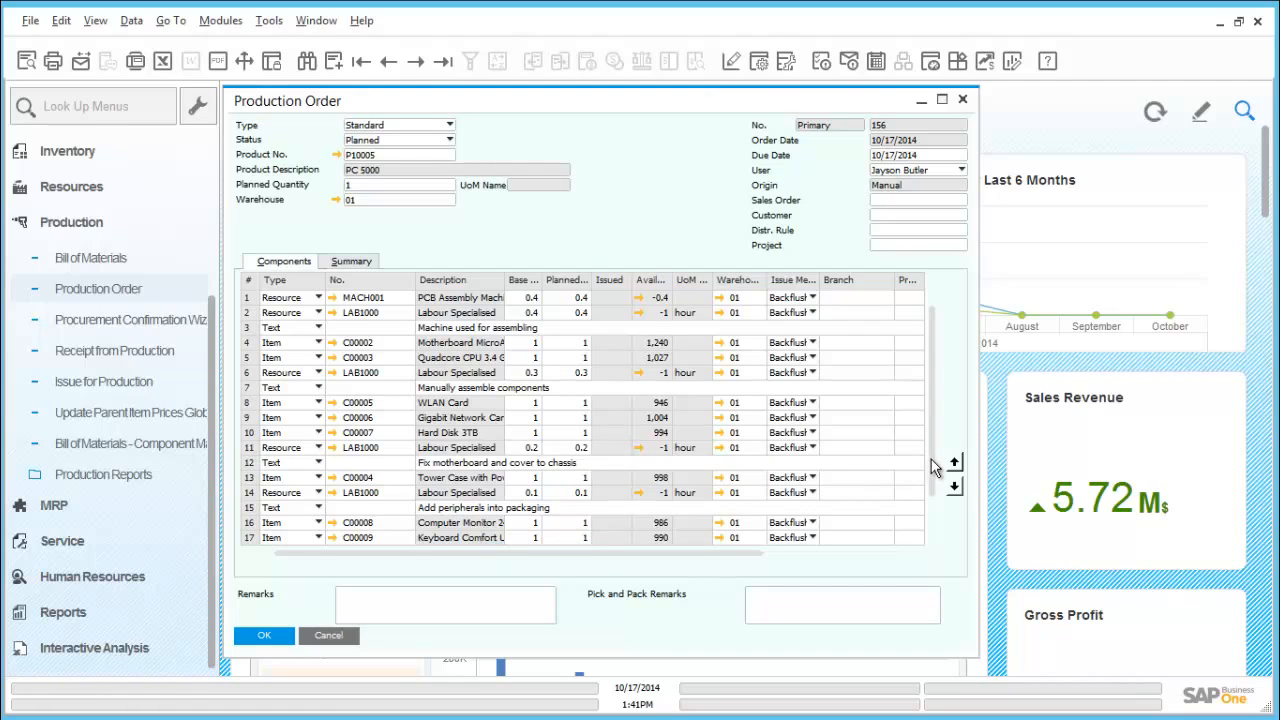
pyautogui.scroll(-3, 932, 488)
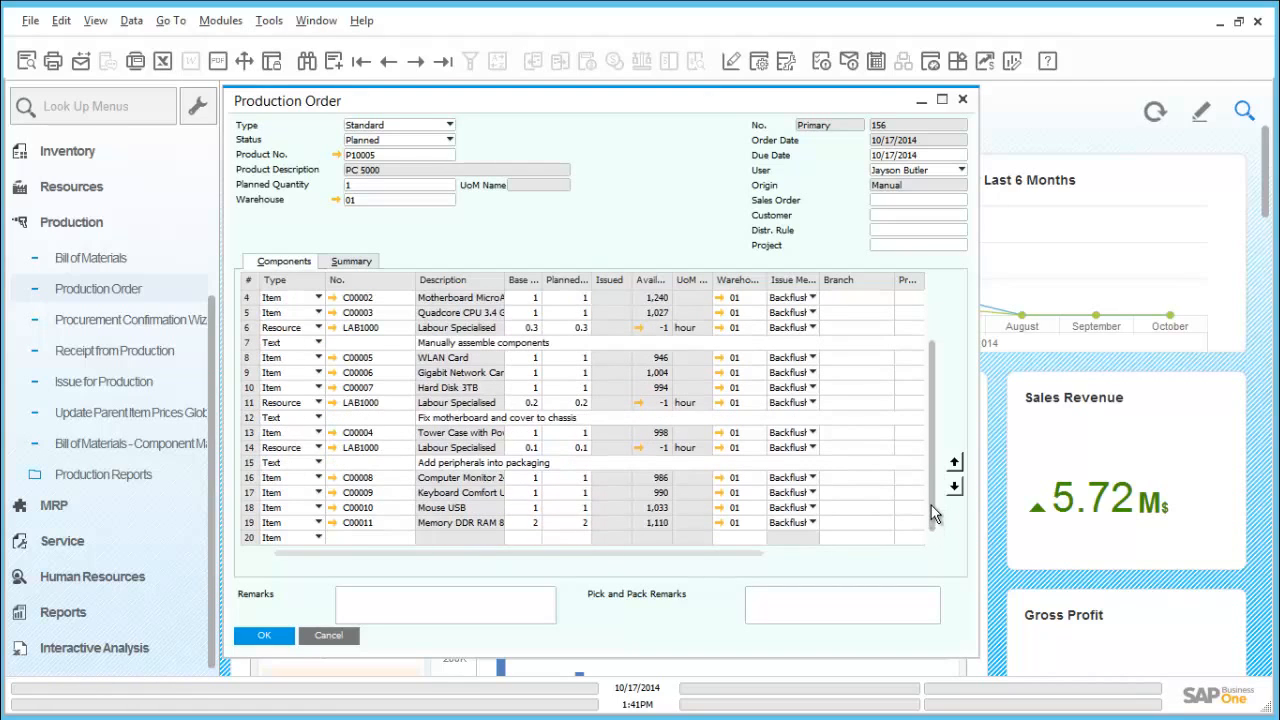
pyautogui.scroll(2, 931, 505)
pyautogui.scroll(1, 932, 461)
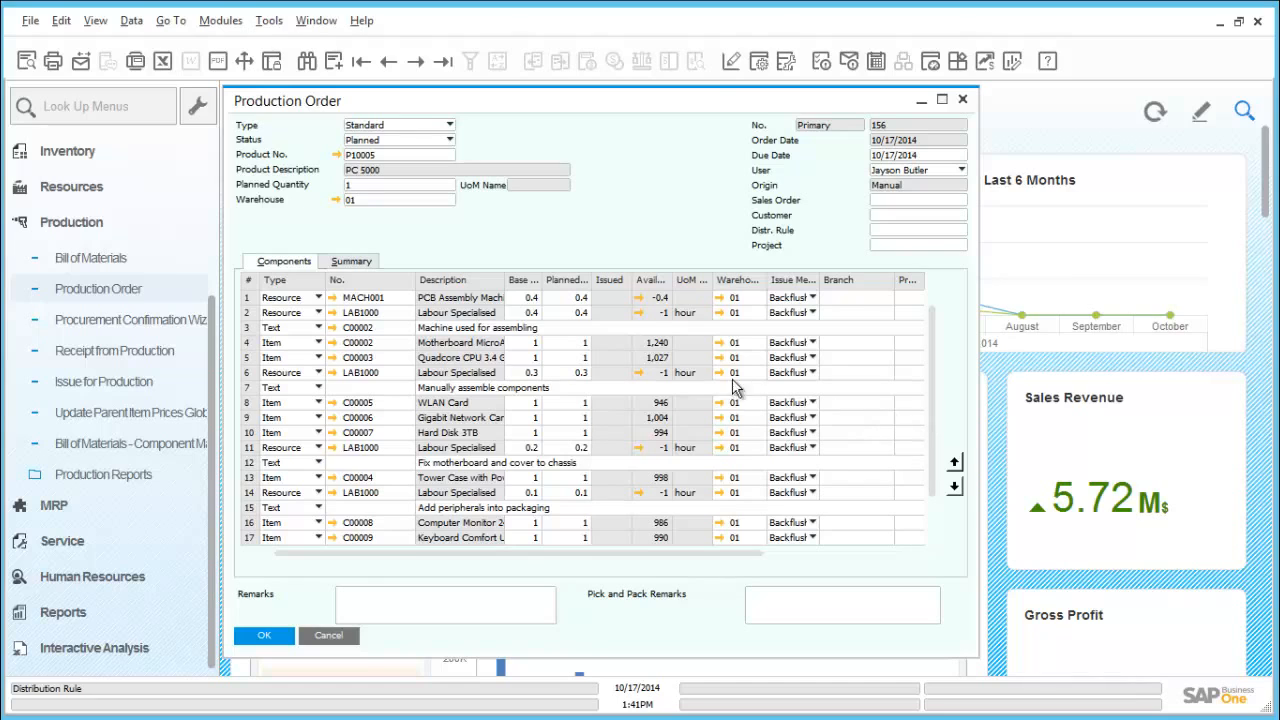
# - Preview the production order's printout, and check the bill of materials of product P10005
pyautogui.click(24, 66)
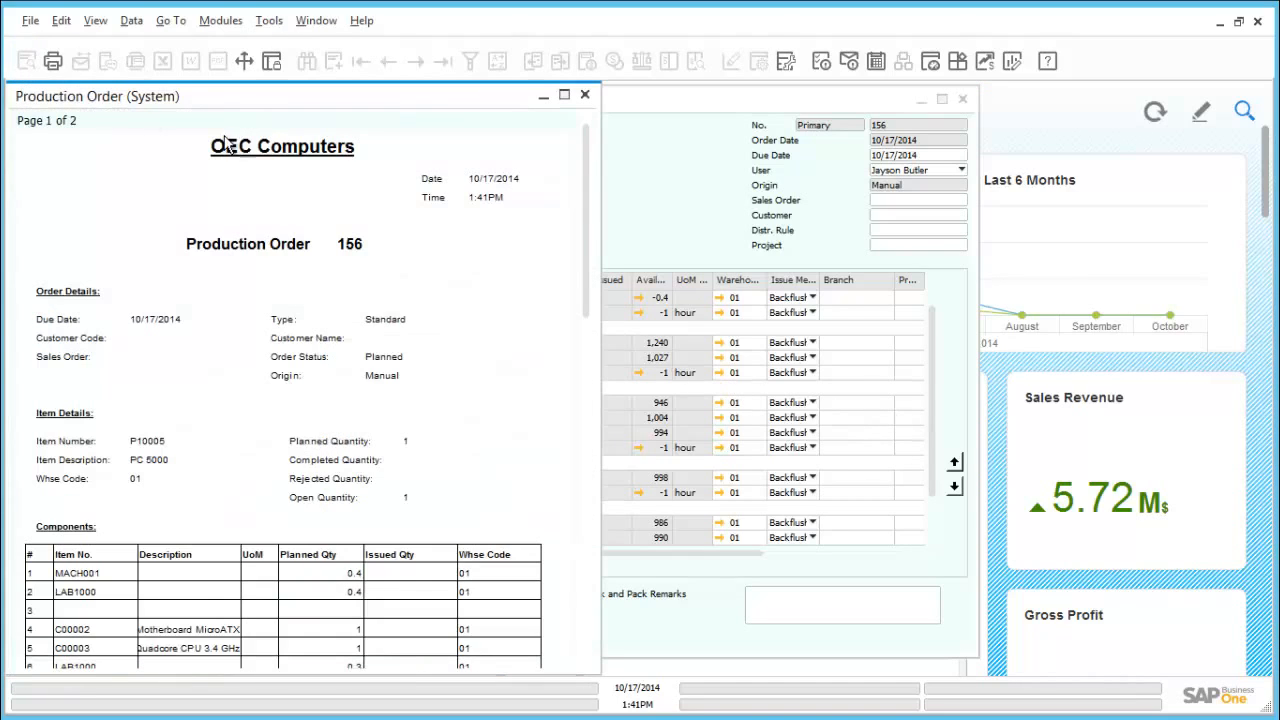
pyautogui.moveTo(585, 178)
pyautogui.mouseDown()
pyautogui.moveTo(590, 276)
pyautogui.moveTo(588, 186)
pyautogui.moveTo(565, 180)
pyautogui.mouseUp()
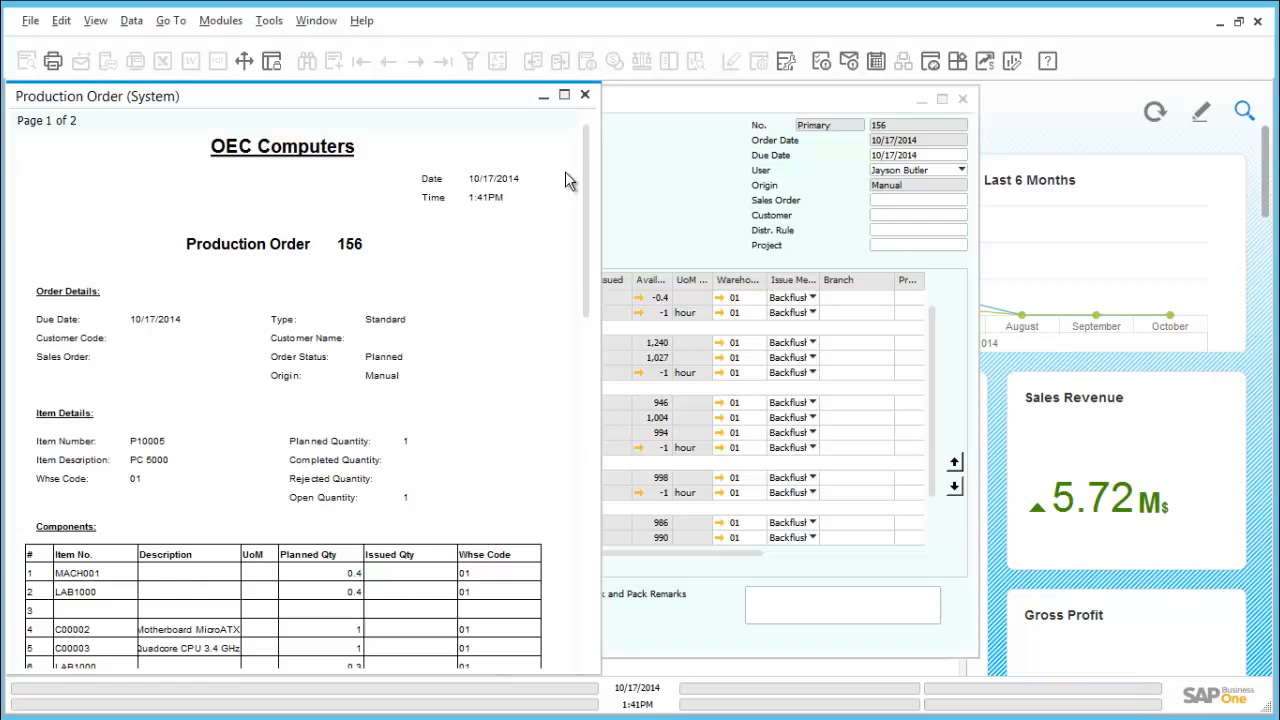
pyautogui.click(585, 95)
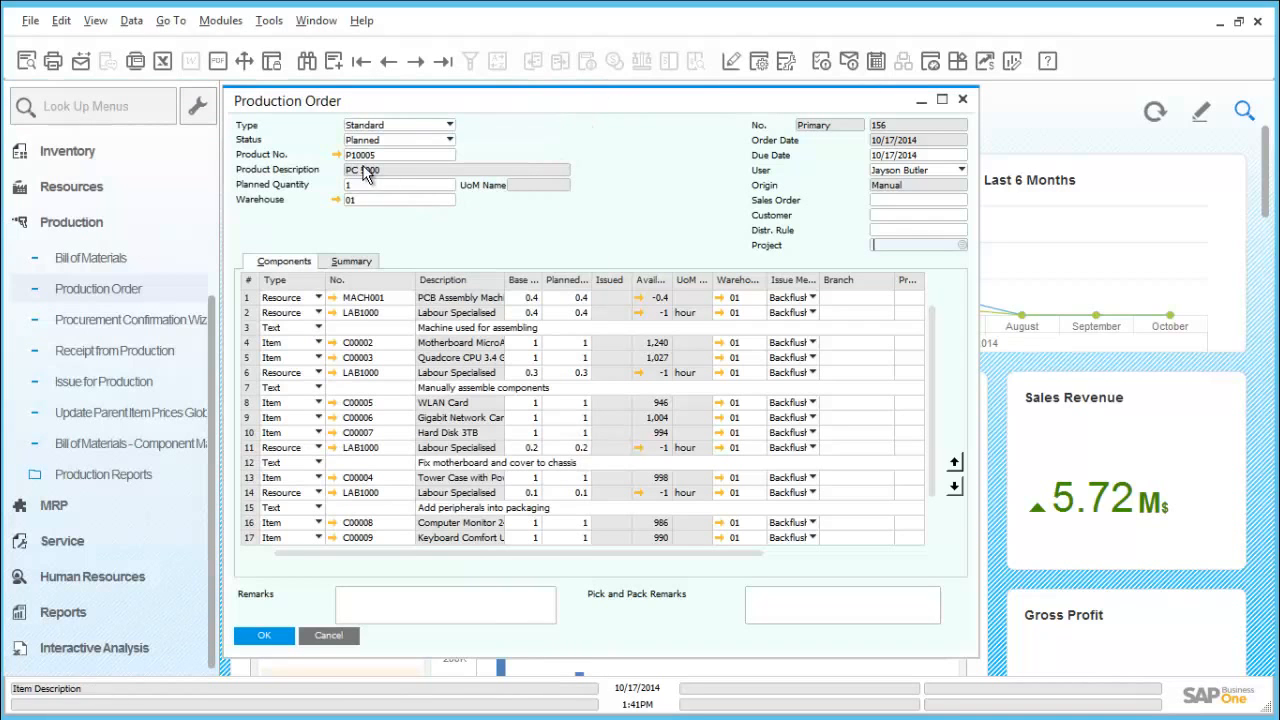
pyautogui.click(337, 155)
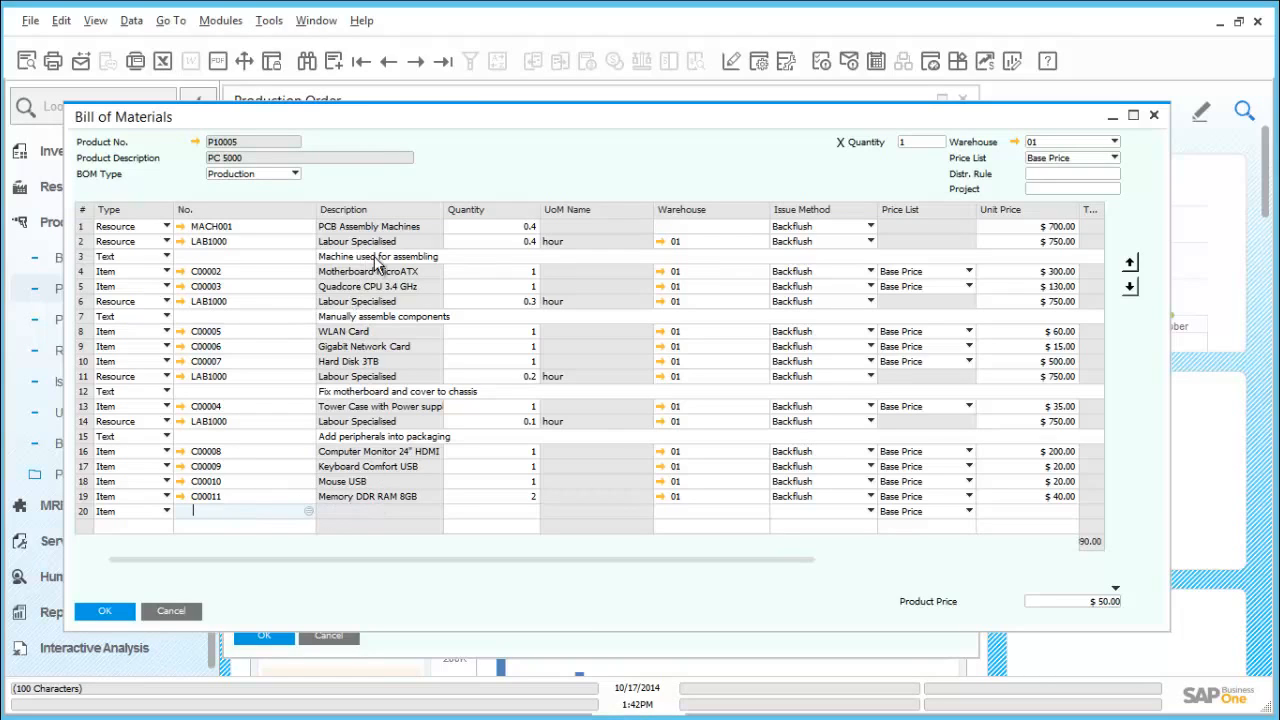
pyautogui.click(104, 612)
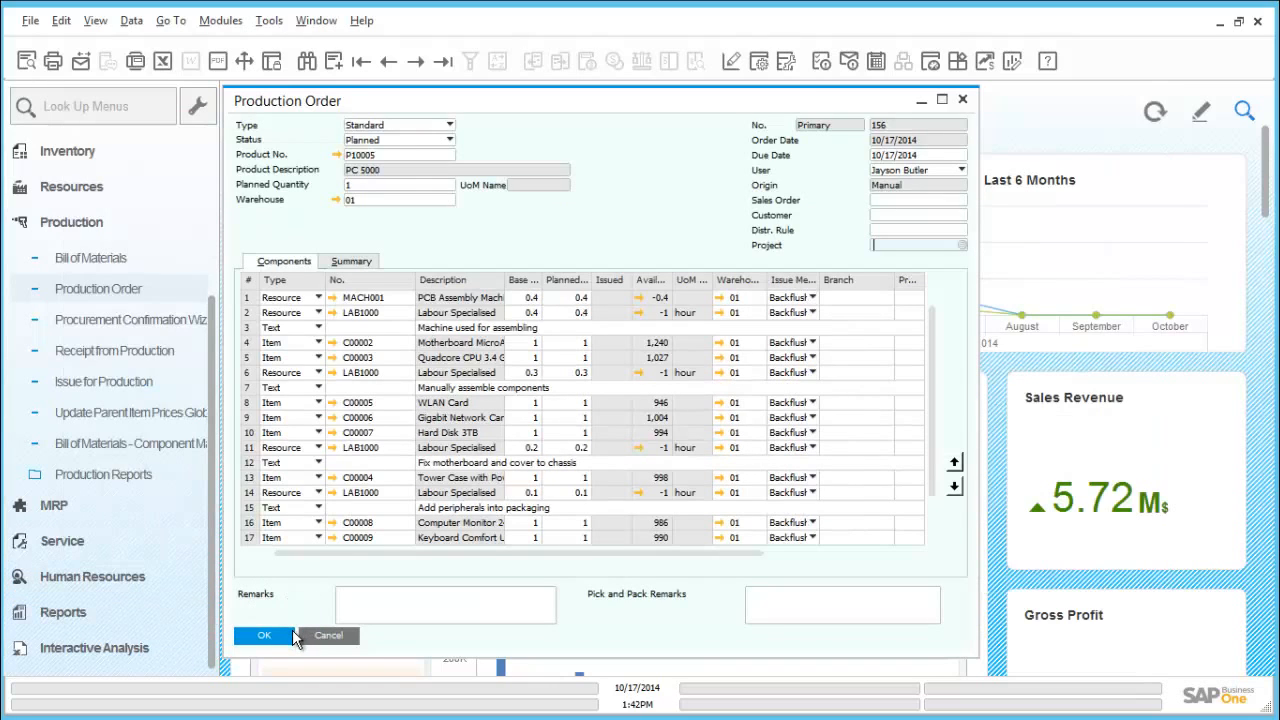
# - Set the production order's status to Released and save the change
pyautogui.click(410, 142)
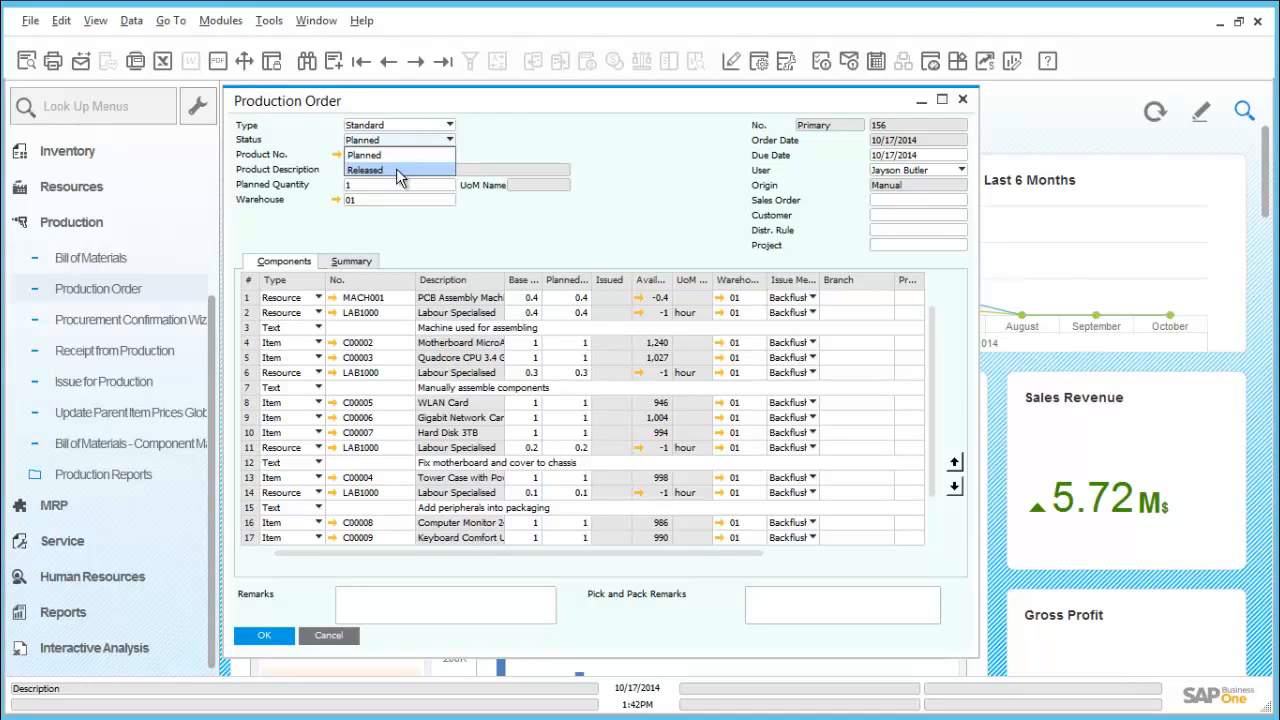
pyautogui.click(396, 170)
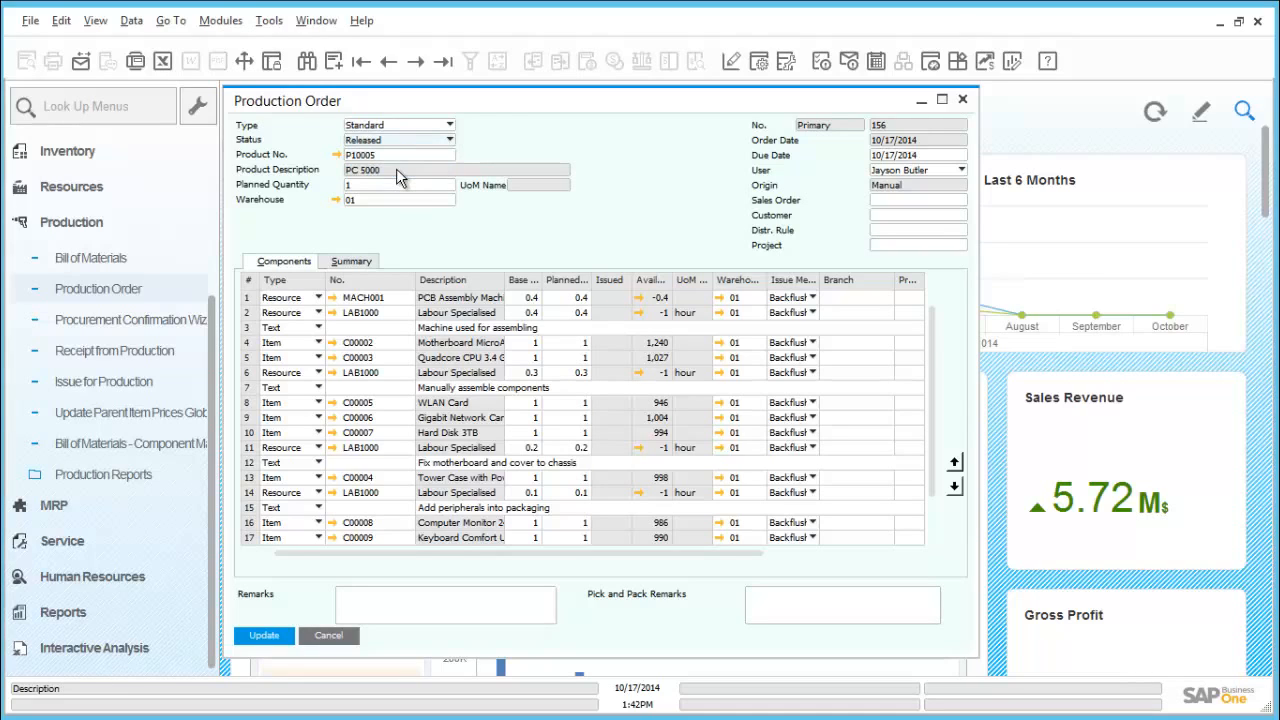
pyautogui.click(255, 640)
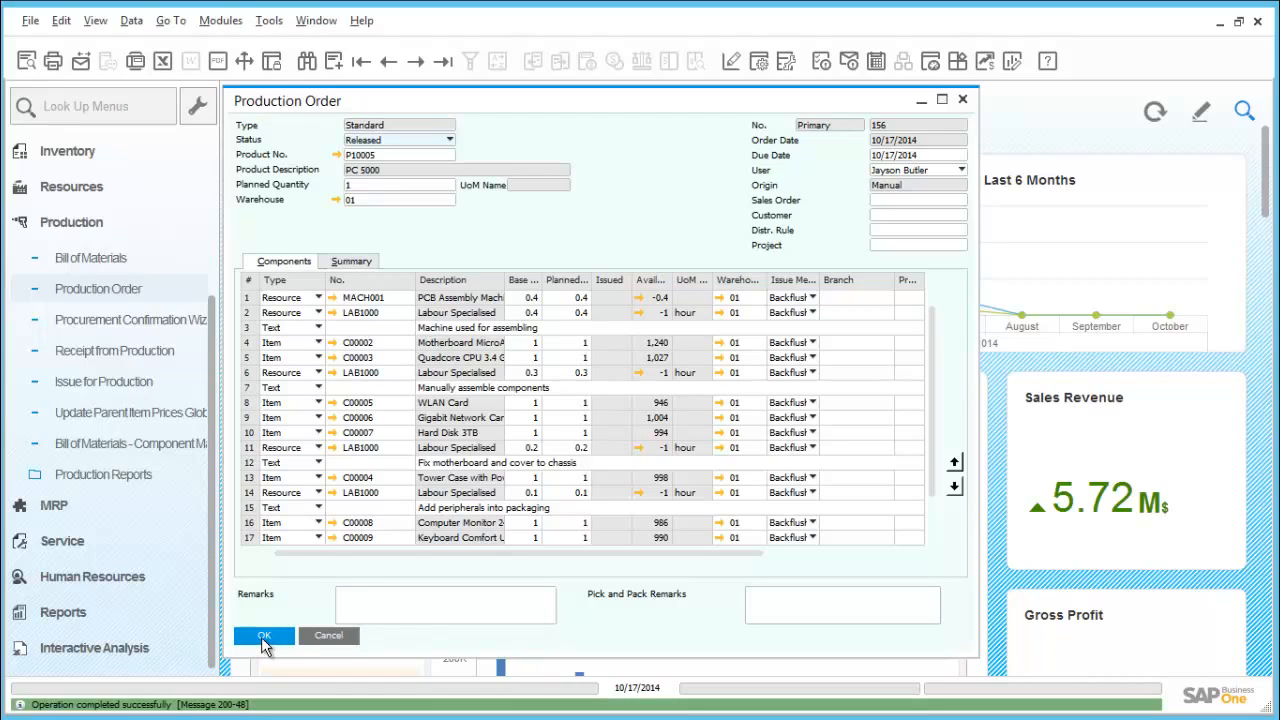
pyautogui.click(264, 640)
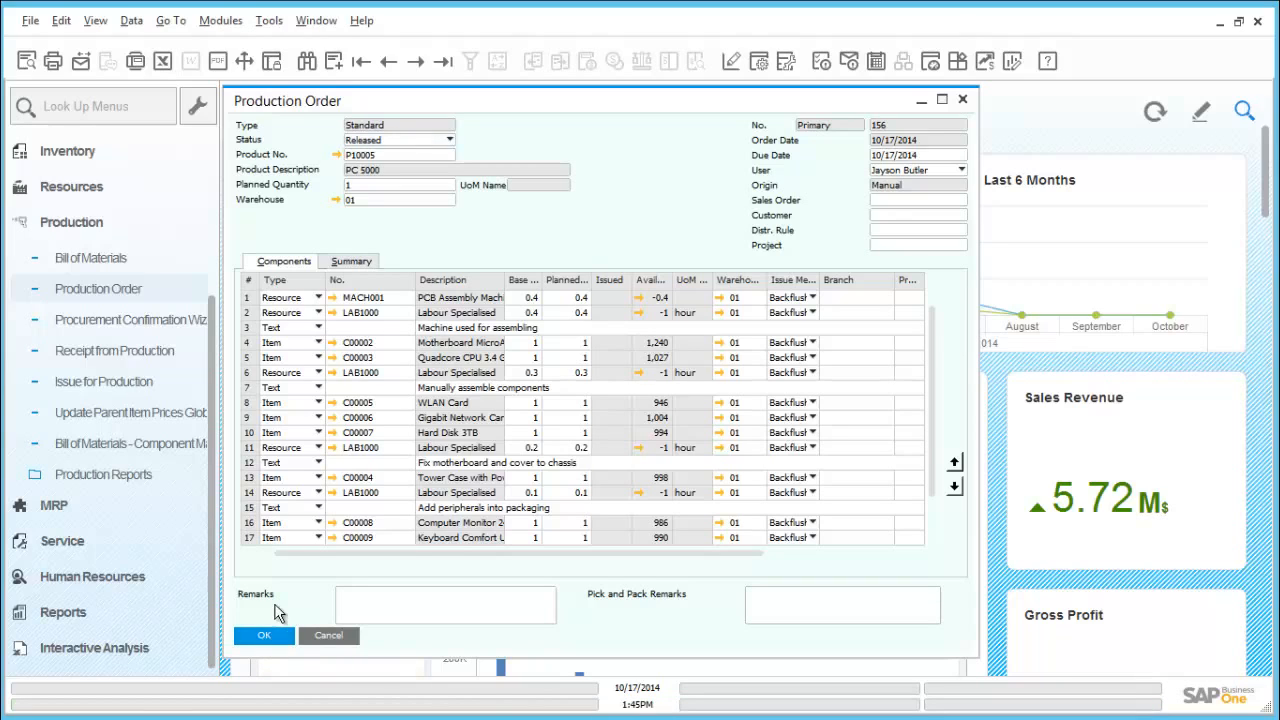
# - Check the capacity data and planning data of resource MACH001 from the production order's first component line
pyautogui.click(333, 298)
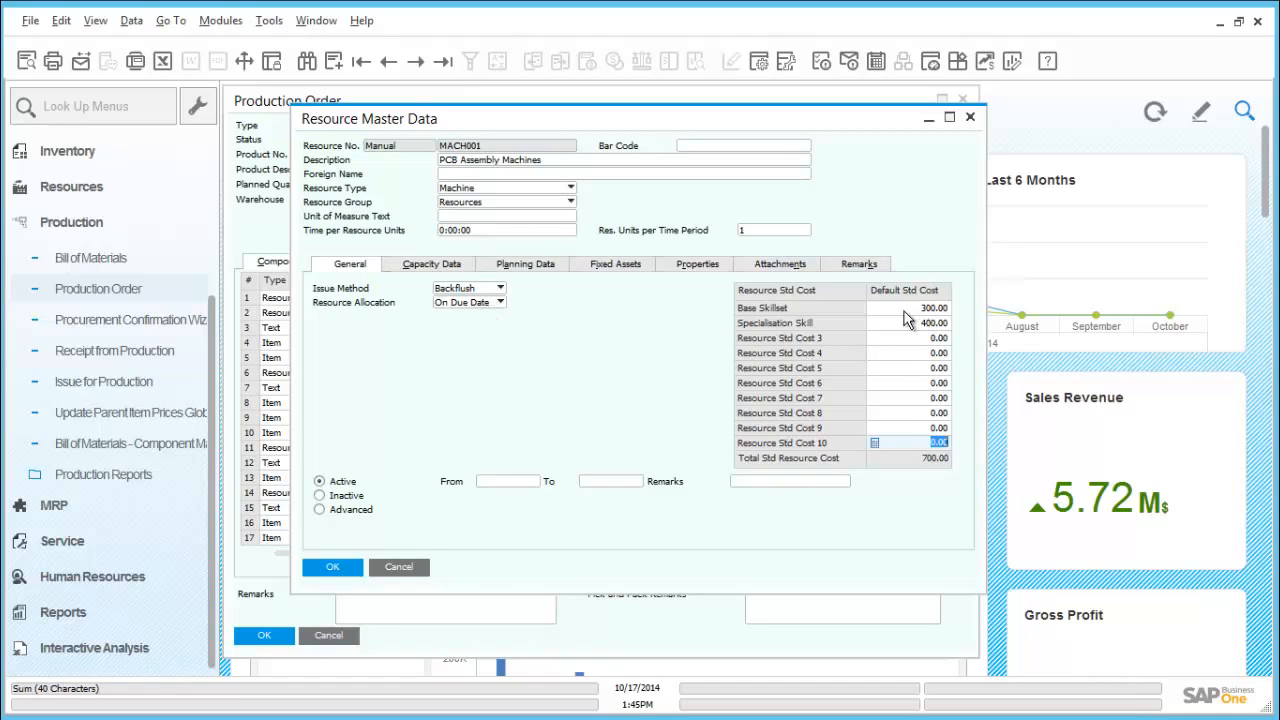
pyautogui.click(453, 266)
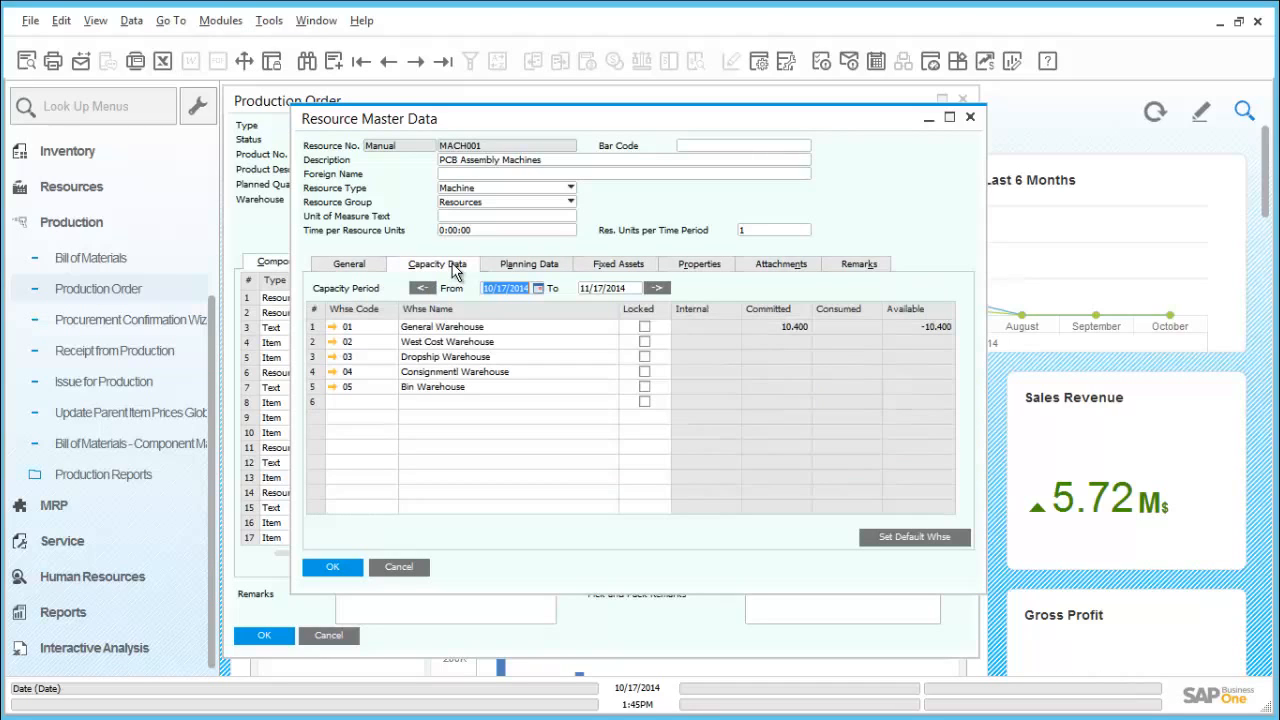
pyautogui.click(513, 266)
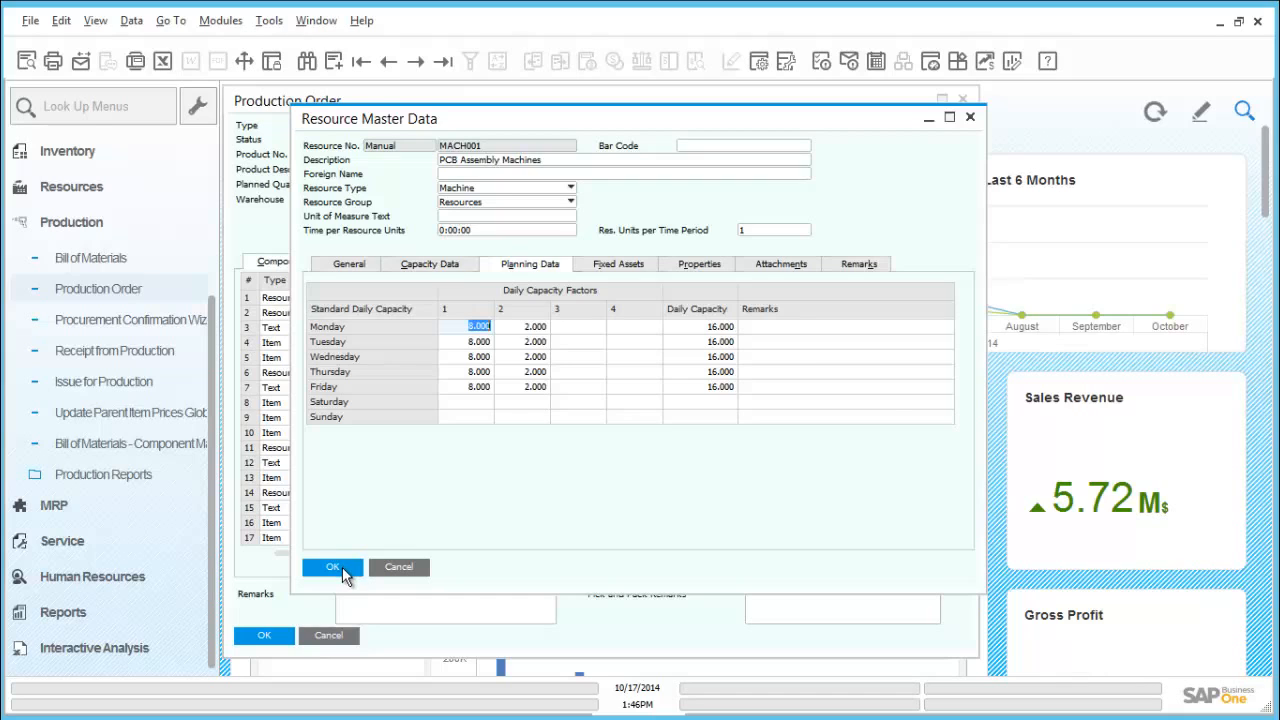
pyautogui.click(335, 567)
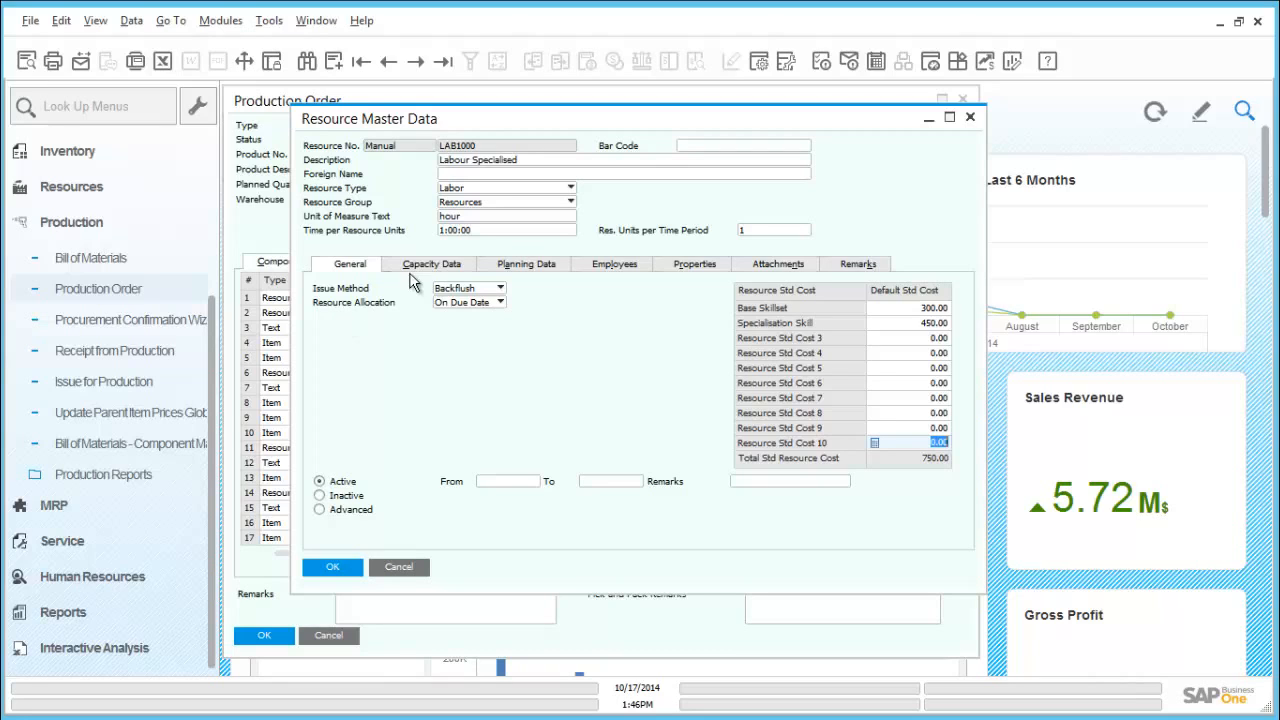
# - Check the capacity data and planning data of labour resource LAB1000, and close the production order
pyautogui.click(436, 268)
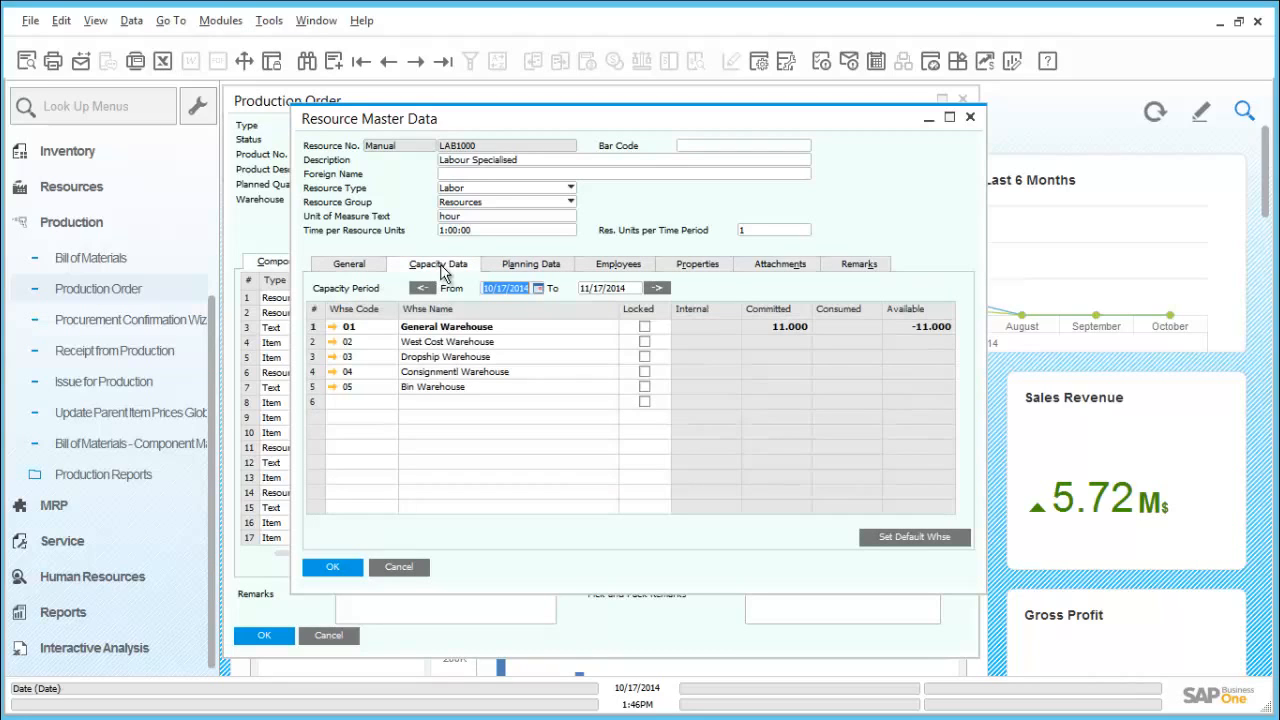
pyautogui.click(502, 268)
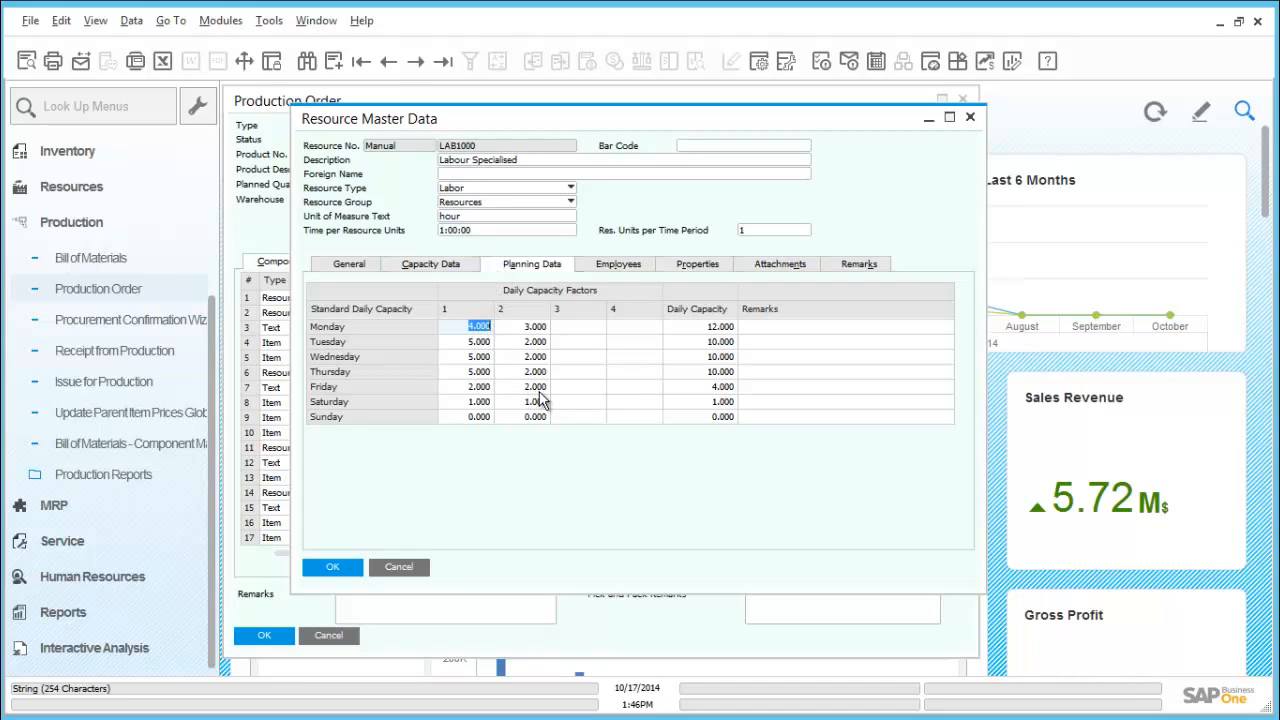
pyautogui.click(343, 567)
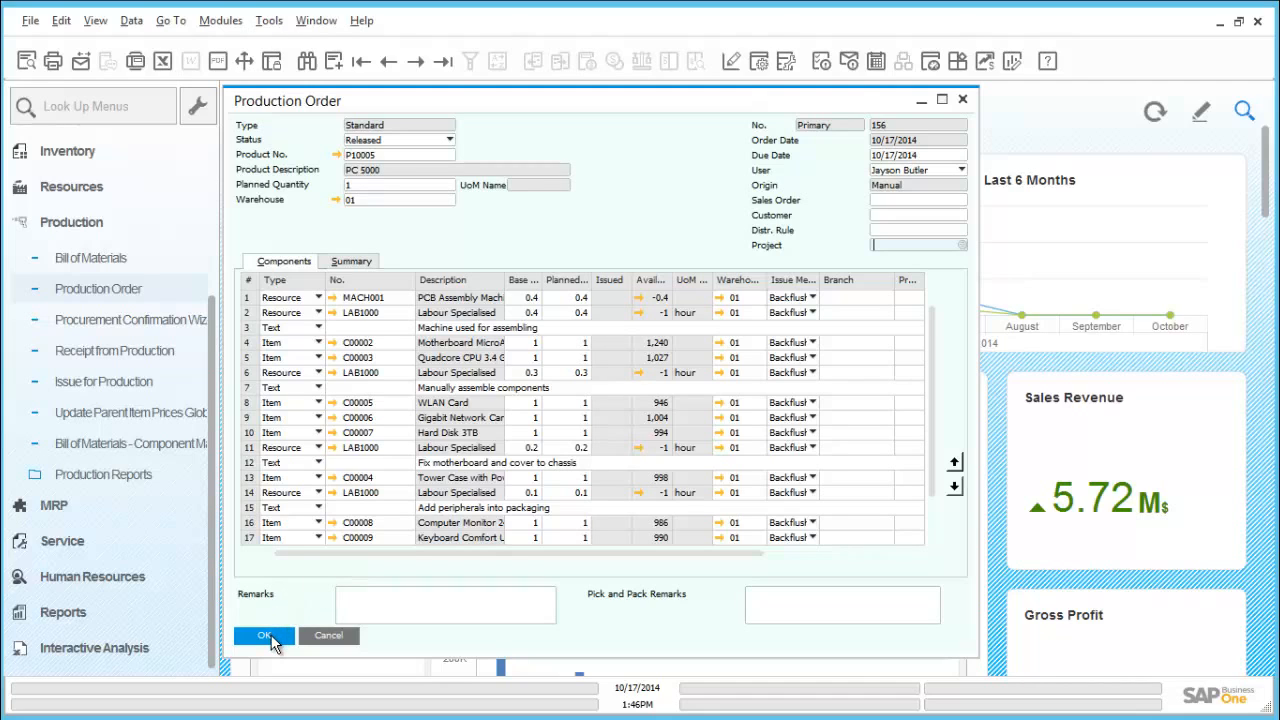
pyautogui.click(265, 636)
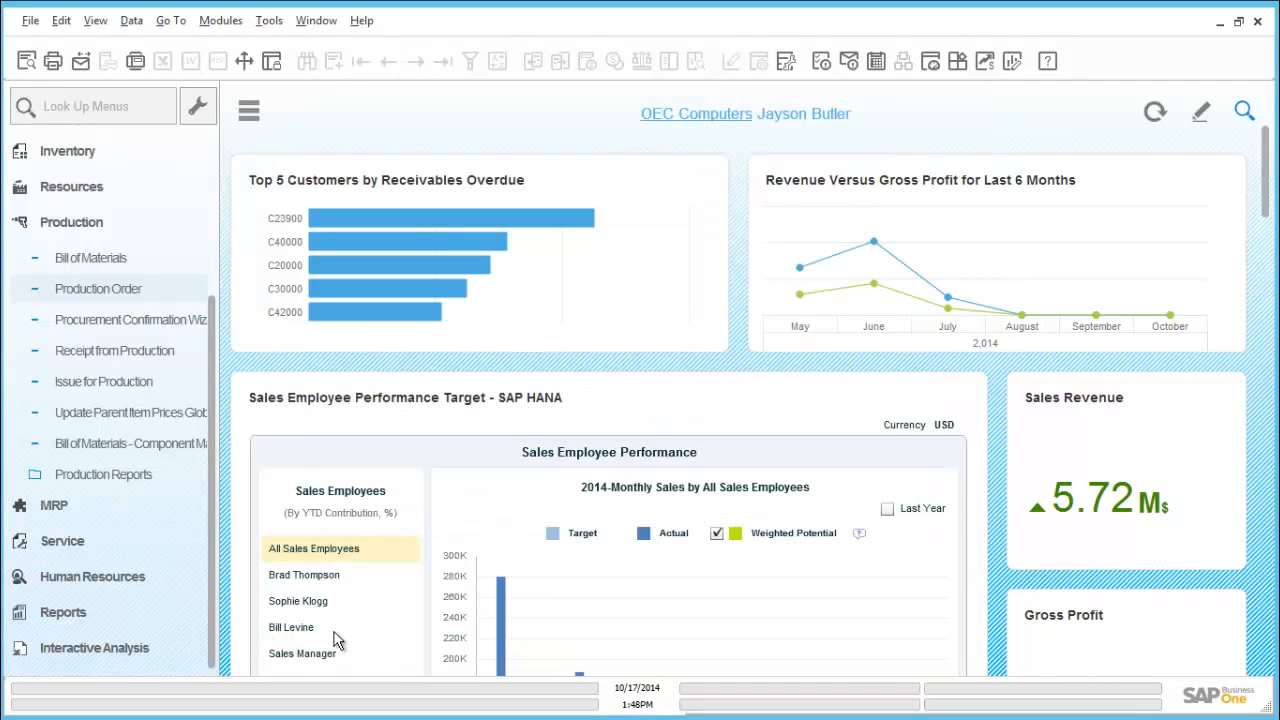
# - View the Open Items List report for production orders down to the latest entries, and close it
pyautogui.click(115, 478)
pyautogui.click(114, 478)
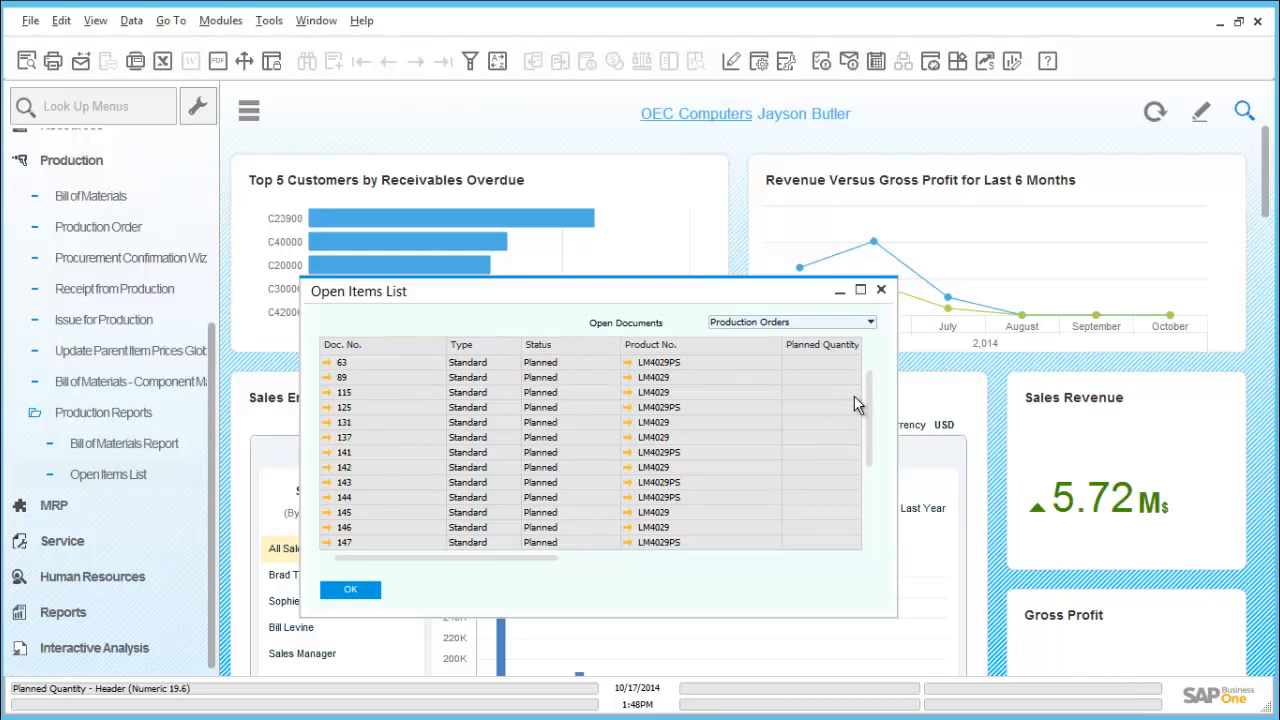
pyautogui.scroll(-3, 867, 400)
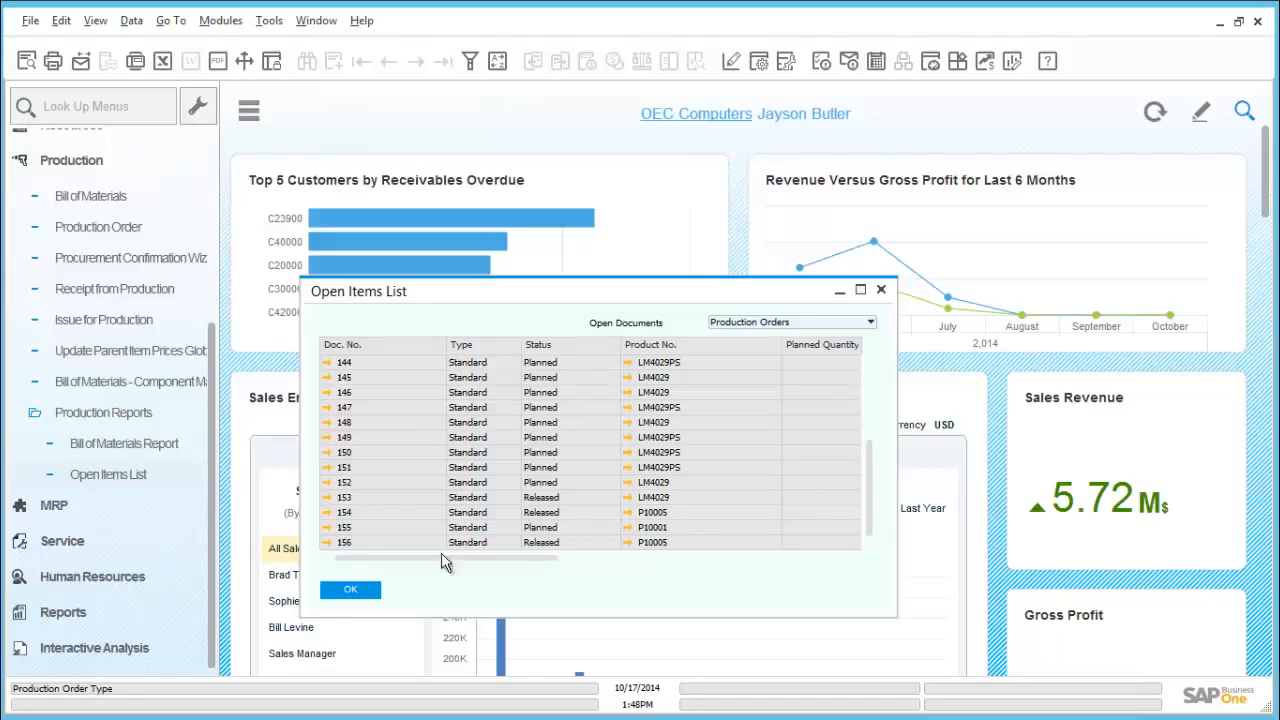
pyautogui.click(352, 590)
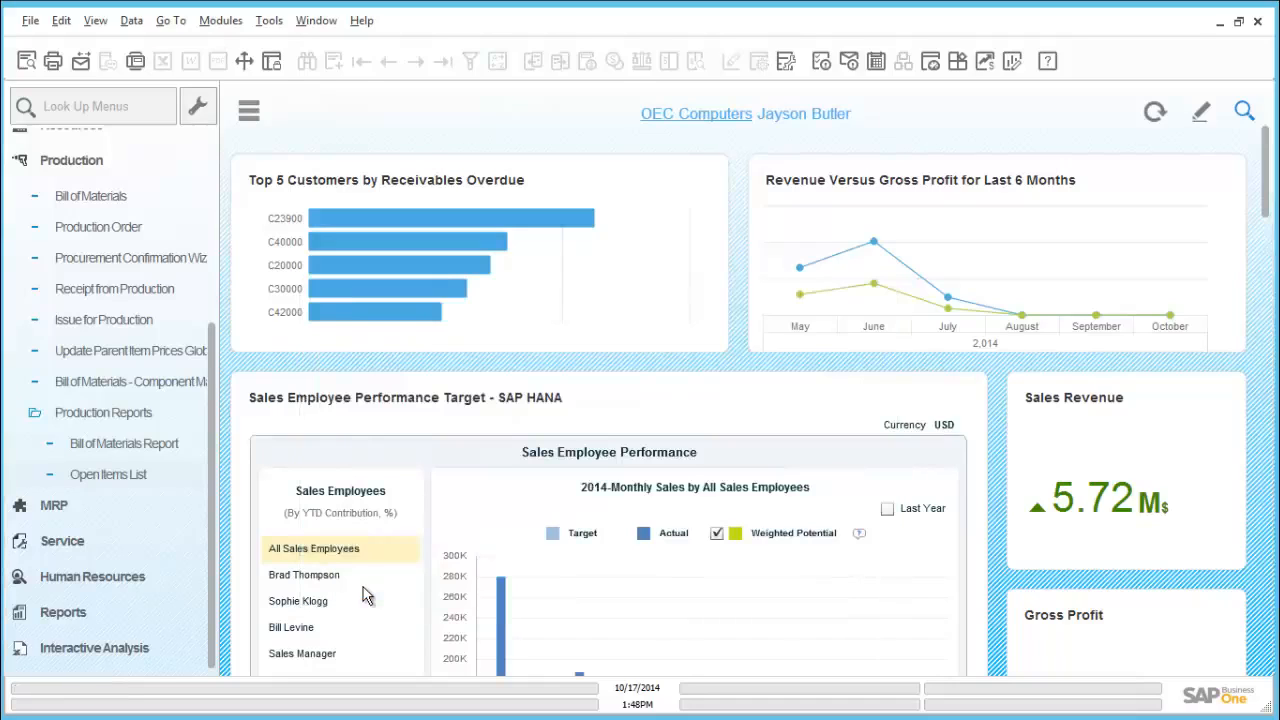